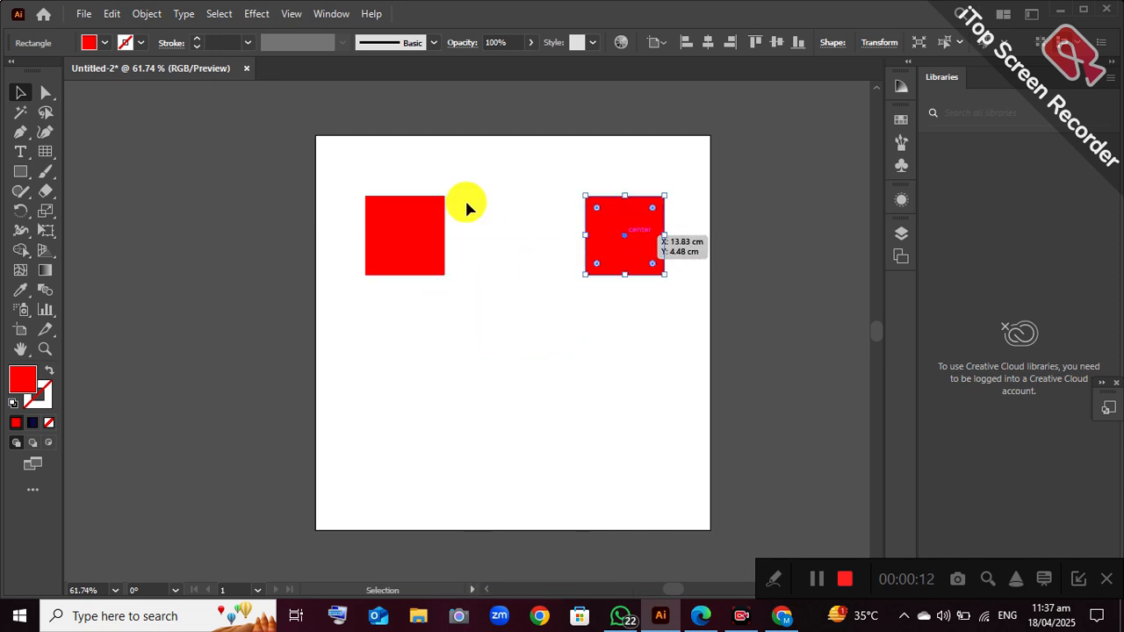
Step: Fill the right square yellow and move the red and yellow squares farther apart, toward opposite sides of the artboard
left_click(104, 44)
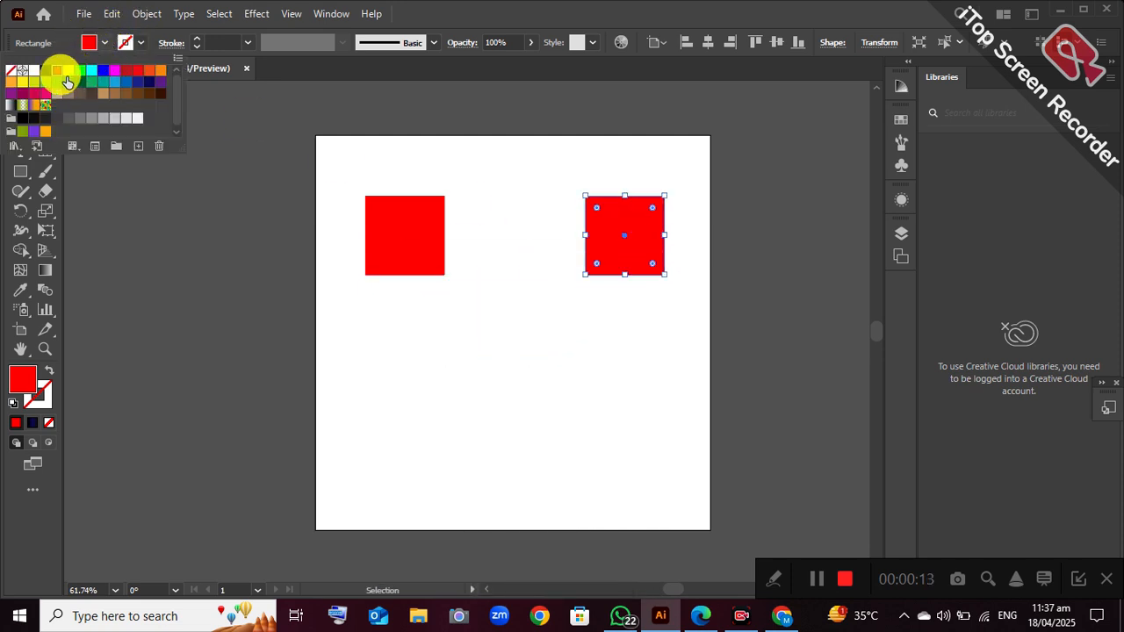
left_click(68, 77)
left_click(430, 255)
left_click_drag(429, 255, 380, 237)
left_click_drag(621, 233, 637, 232)
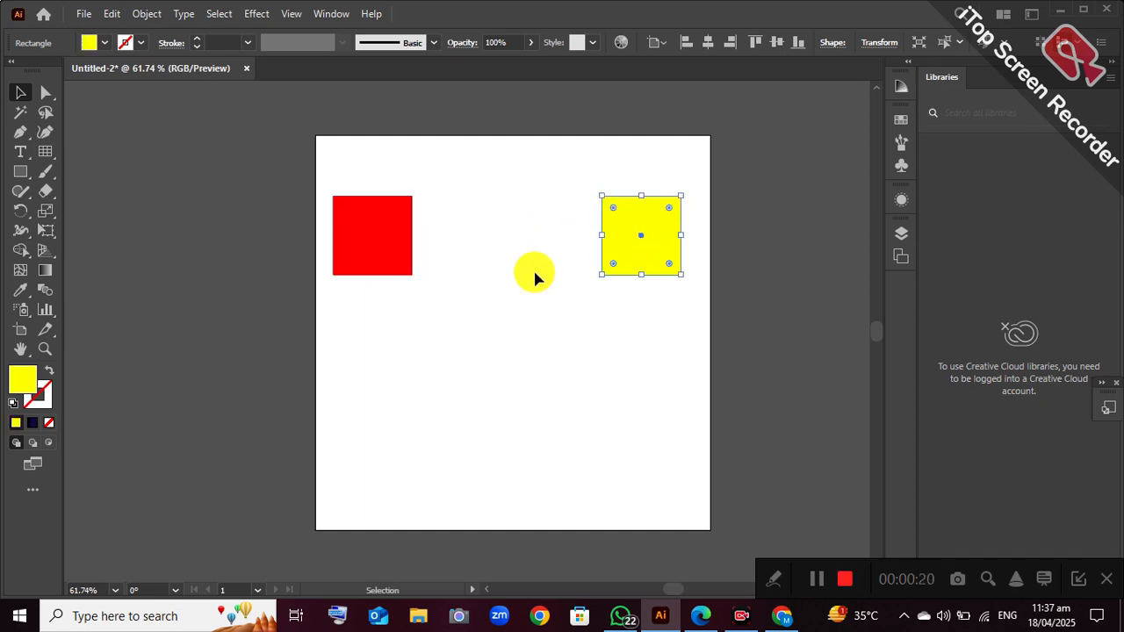
Step: Select the red and yellow squares together and make a blend between them
left_click(535, 277)
left_click_drag(719, 285, 729, 288)
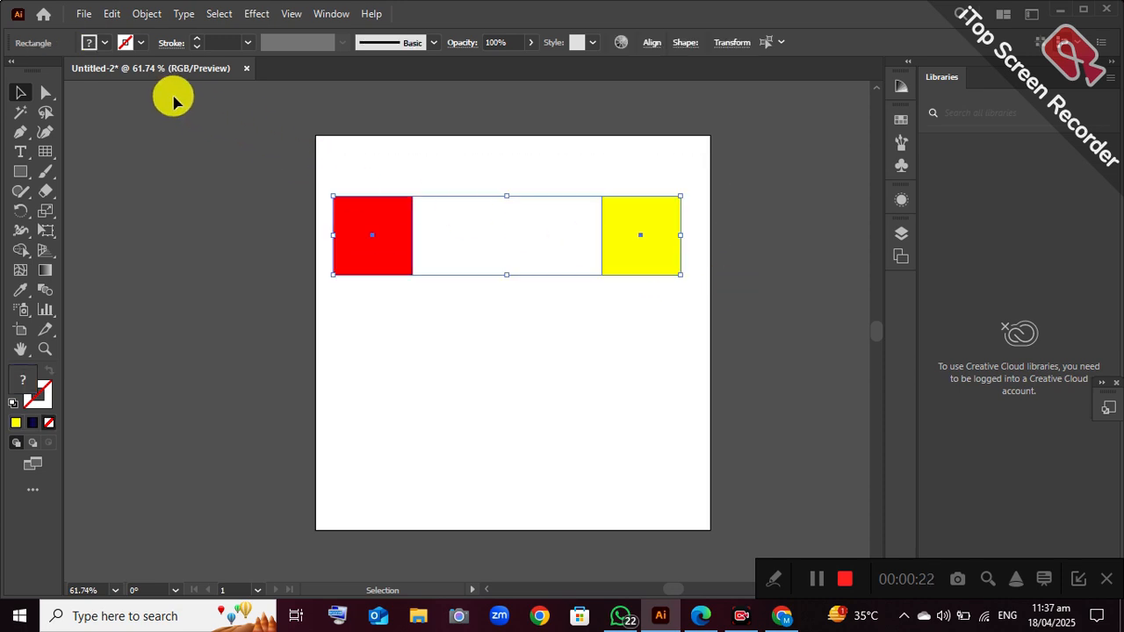
left_click(146, 17)
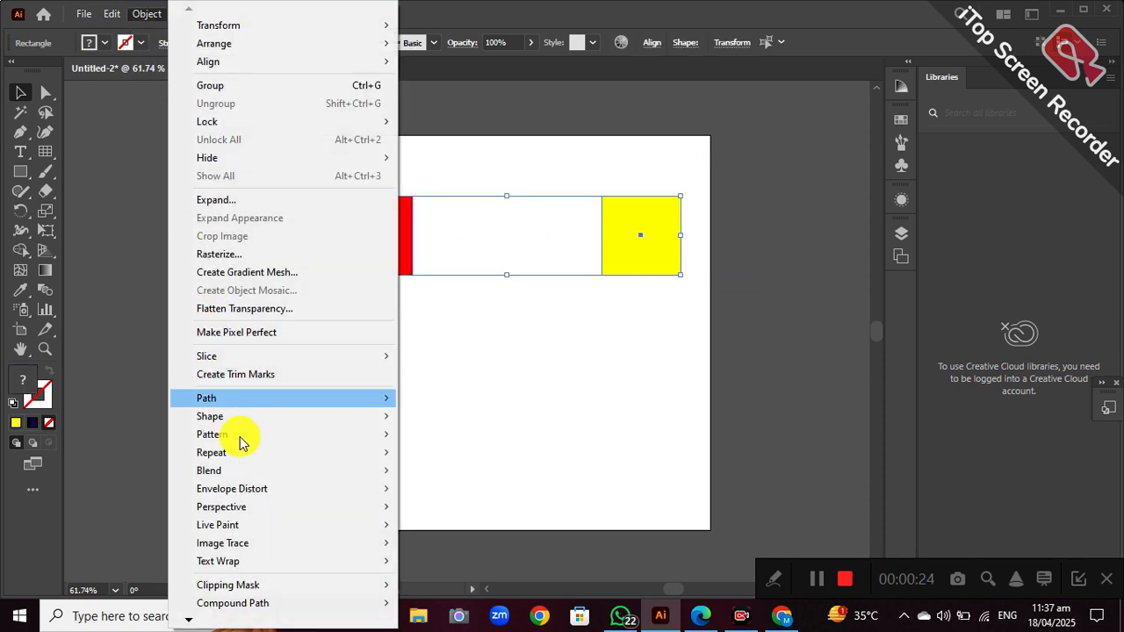
mouse_move(333, 472)
left_click(422, 472)
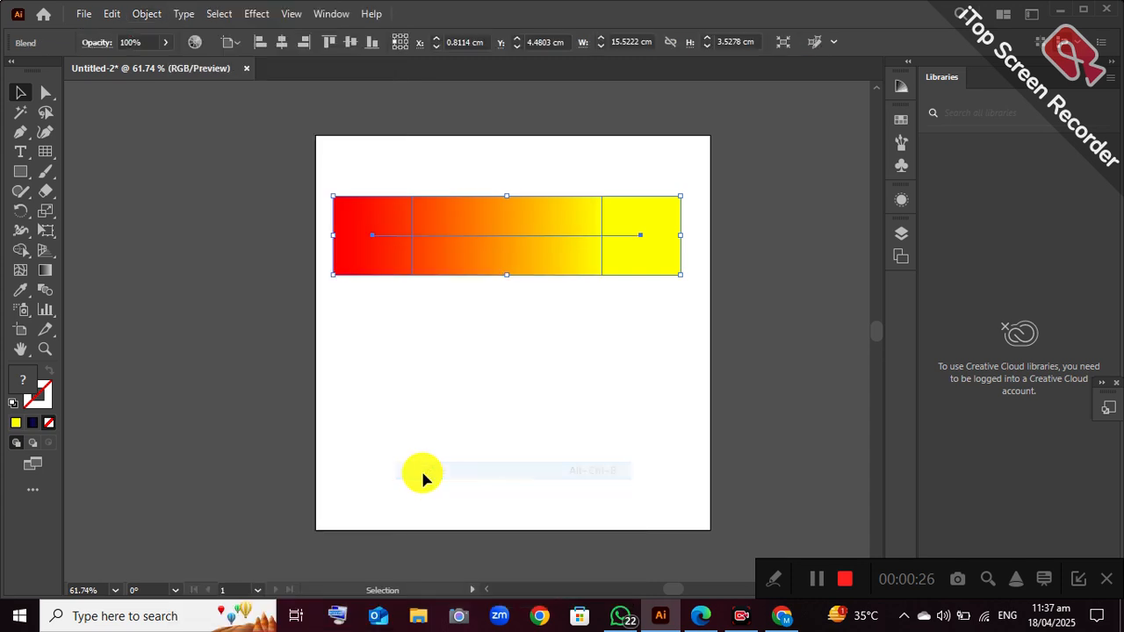
Step: Set the red-to-yellow blend's spacing to Specified Steps with 8 steps
left_click(134, 17)
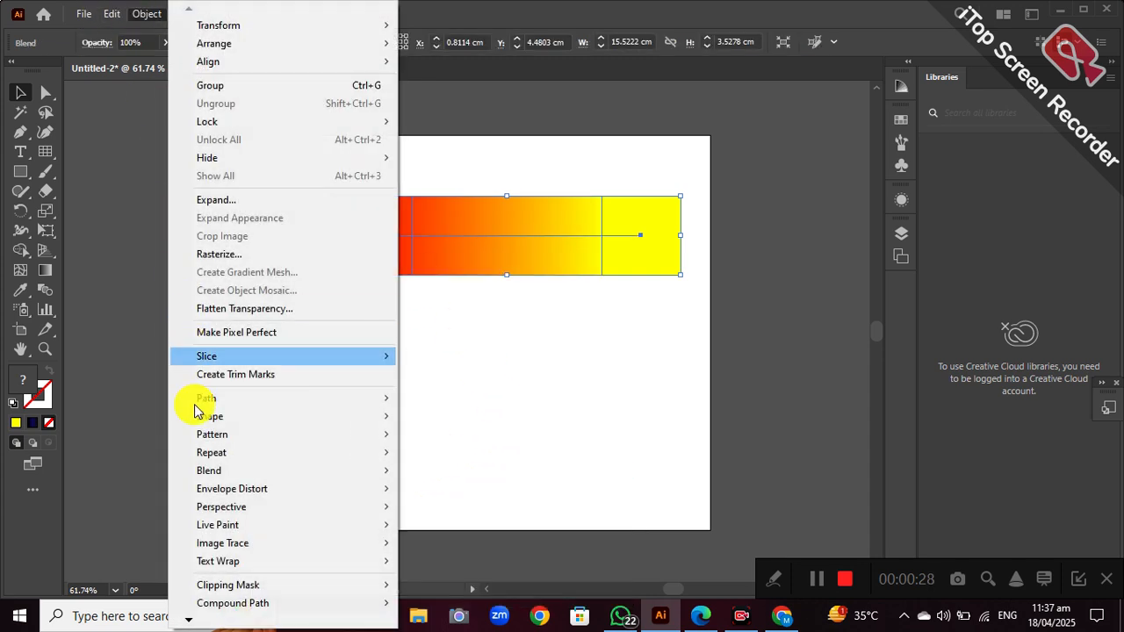
mouse_move(213, 469)
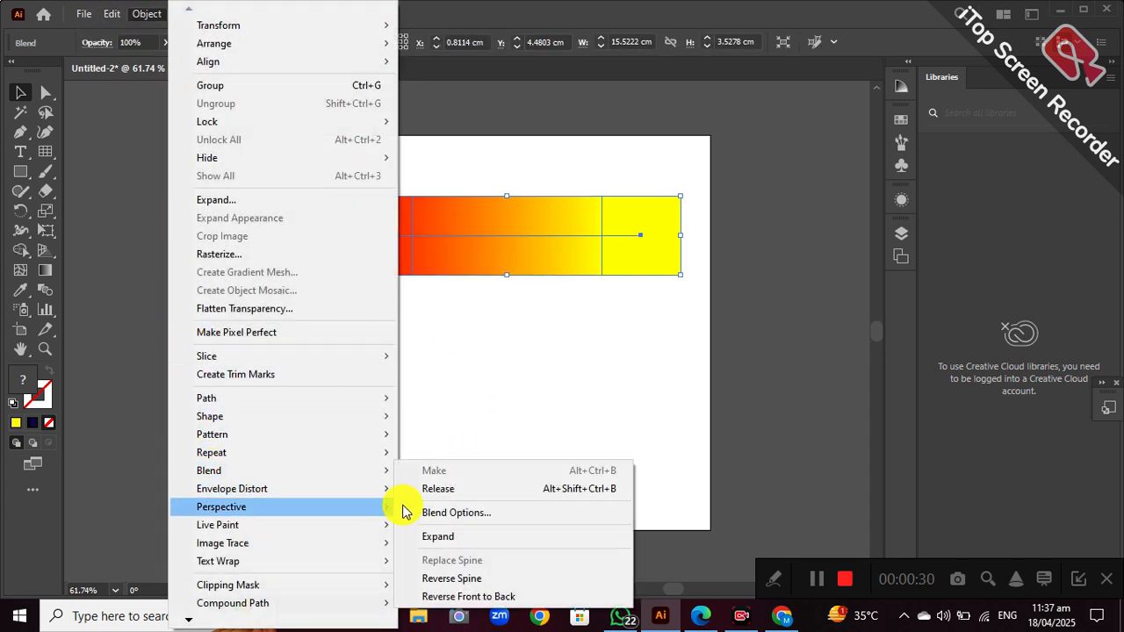
left_click(454, 513)
left_click(563, 267)
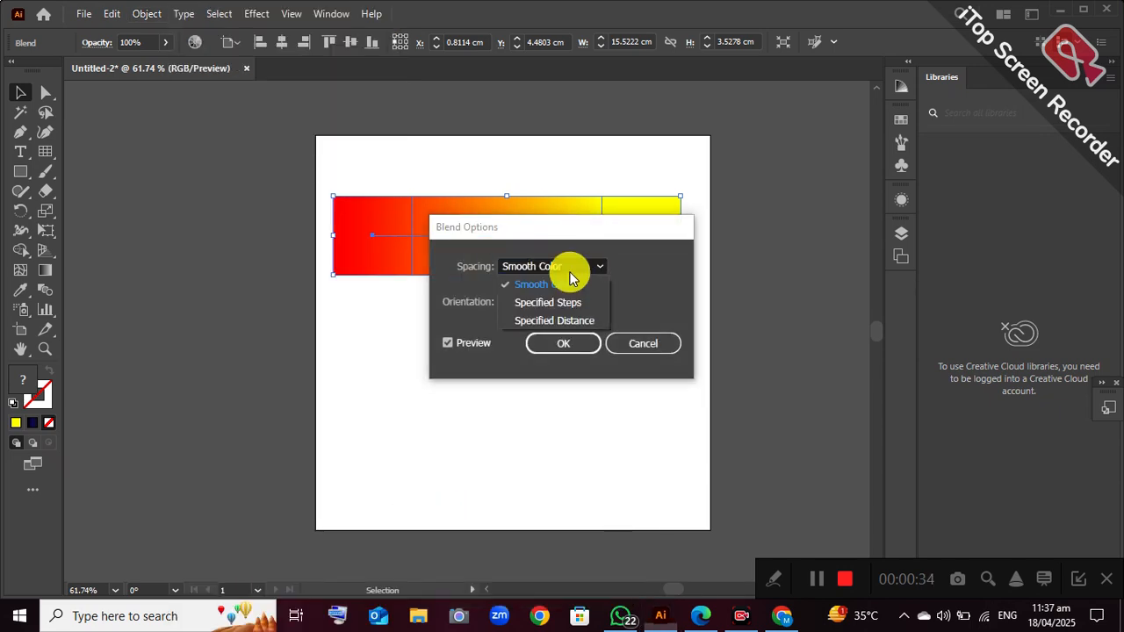
left_click(571, 303)
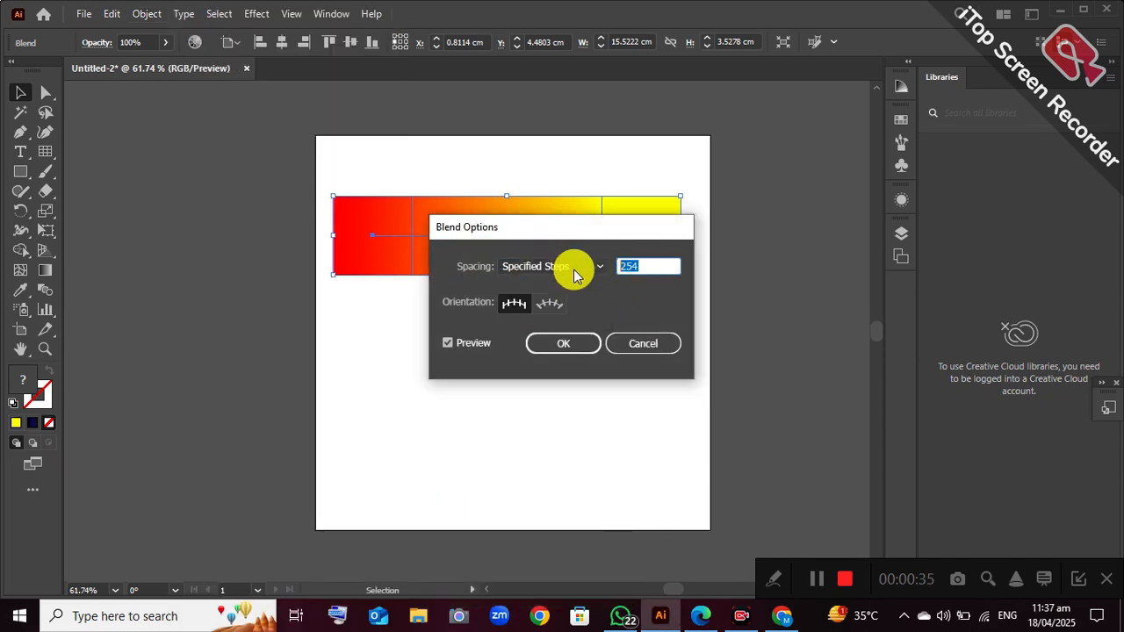
type("8")
left_click(563, 342)
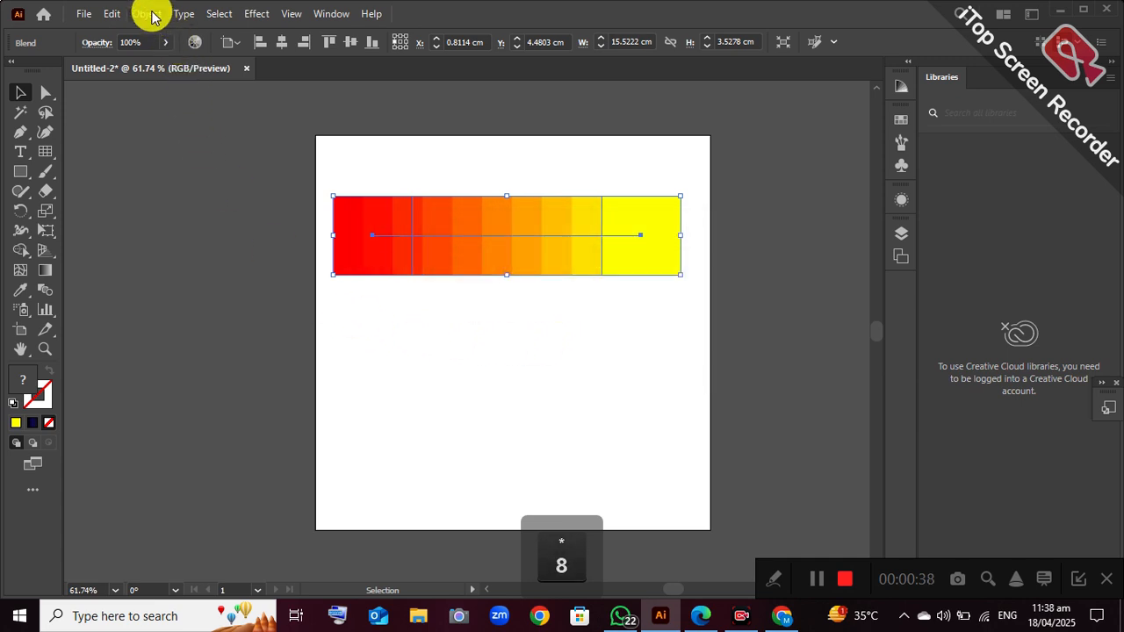
Step: Expand the red-to-yellow blend into separate shapes and ungroup them
left_click(150, 14)
left_click(211, 198)
left_click(542, 409)
right_click(466, 228)
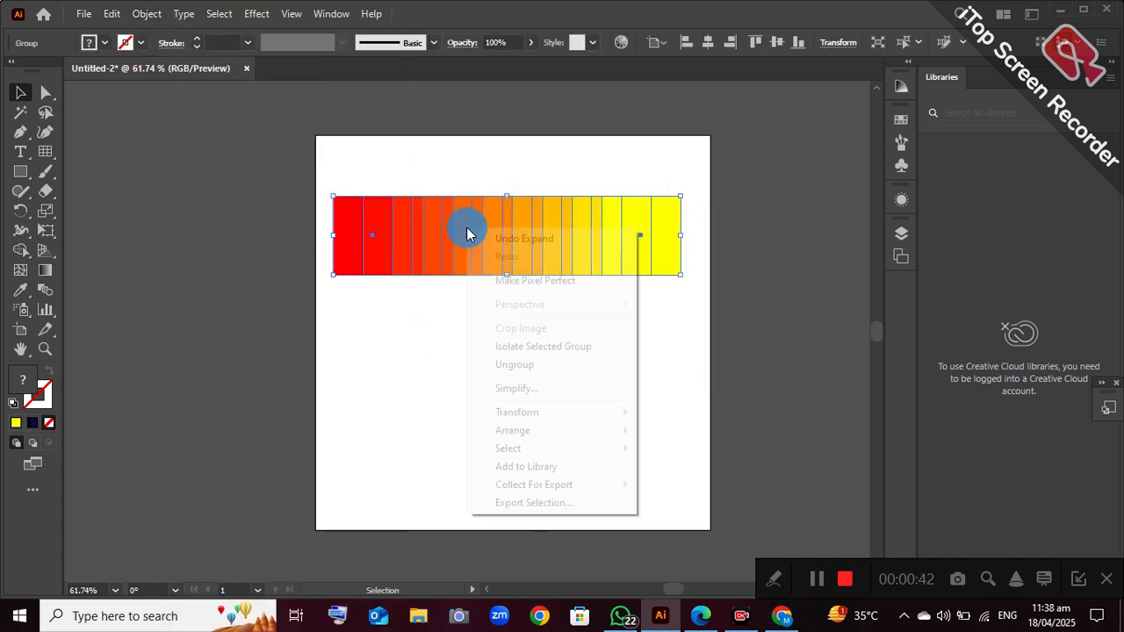
left_click(494, 365)
left_click(454, 366)
Step: Move several of the ungrouped red, orange and yellow squares individually out of the row
left_click_drag(454, 251, 460, 369)
left_click_drag(399, 260, 390, 317)
left_click_drag(351, 272, 336, 329)
left_click_drag(436, 209, 488, 262)
left_click_drag(535, 248, 622, 369)
left_click_drag(647, 246, 741, 246)
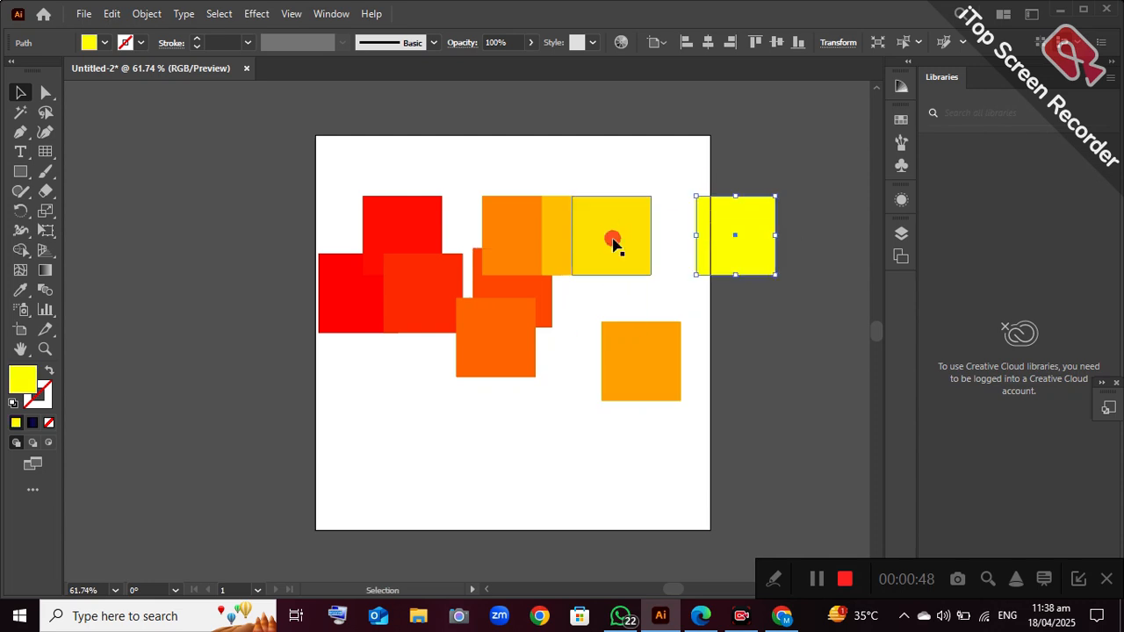
left_click_drag(613, 238, 686, 198)
Step: Undo all the individual square moves and clear the selection
right_click(443, 151)
left_click(475, 186)
right_click(439, 156)
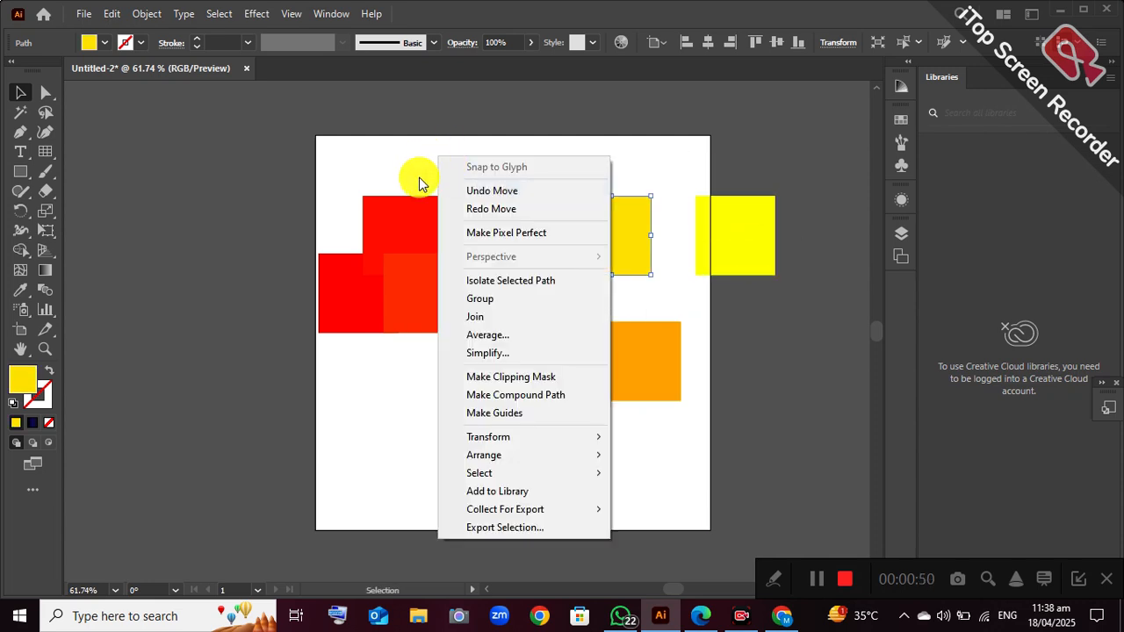
left_click(475, 190)
key("ctrl+z")
key("ctrl+z")
key("ctrl+z")
key("ctrl+z")
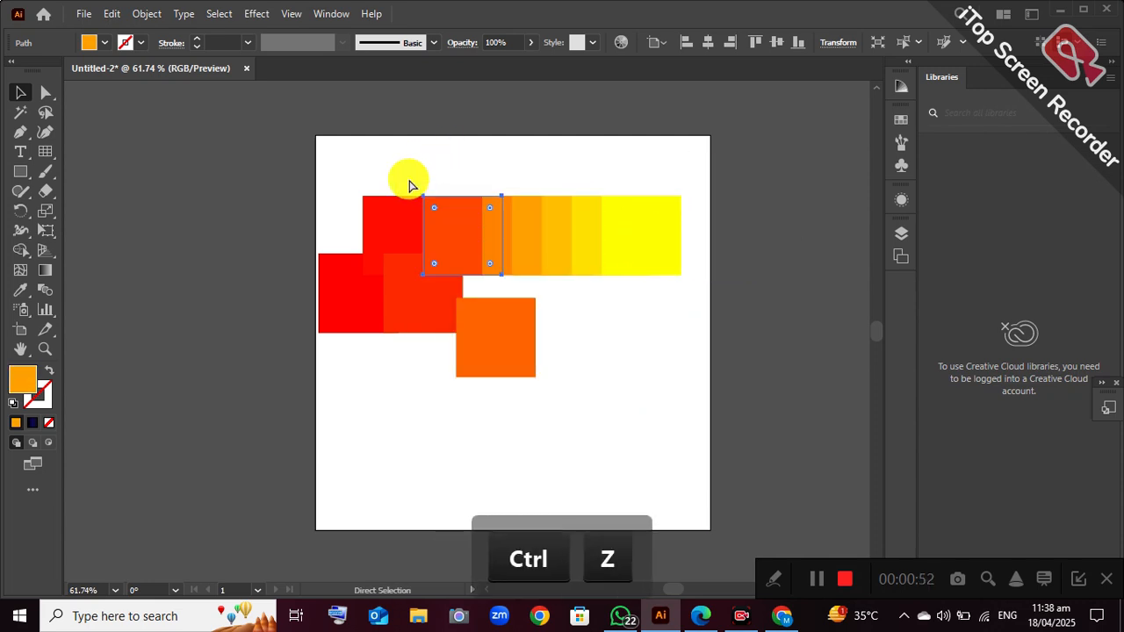
key("ctrl+z")
left_click(417, 372)
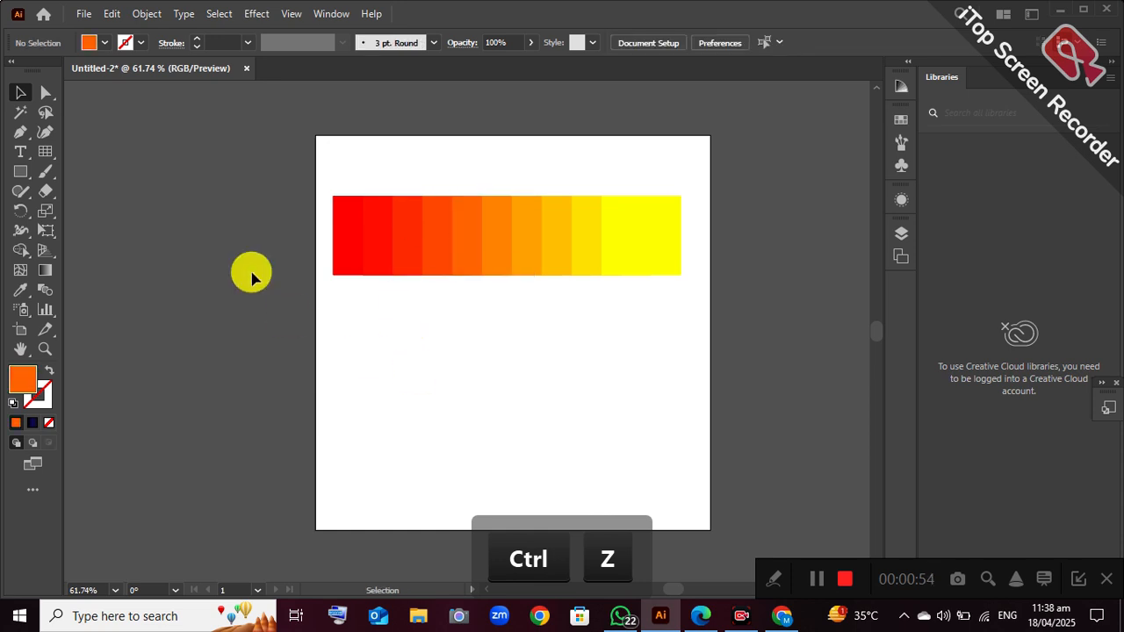
Step: Select the whole red-to-yellow strip and move it off the artboard to the left
left_click_drag(762, 296, 761, 297)
left_click_drag(622, 248, 236, 201)
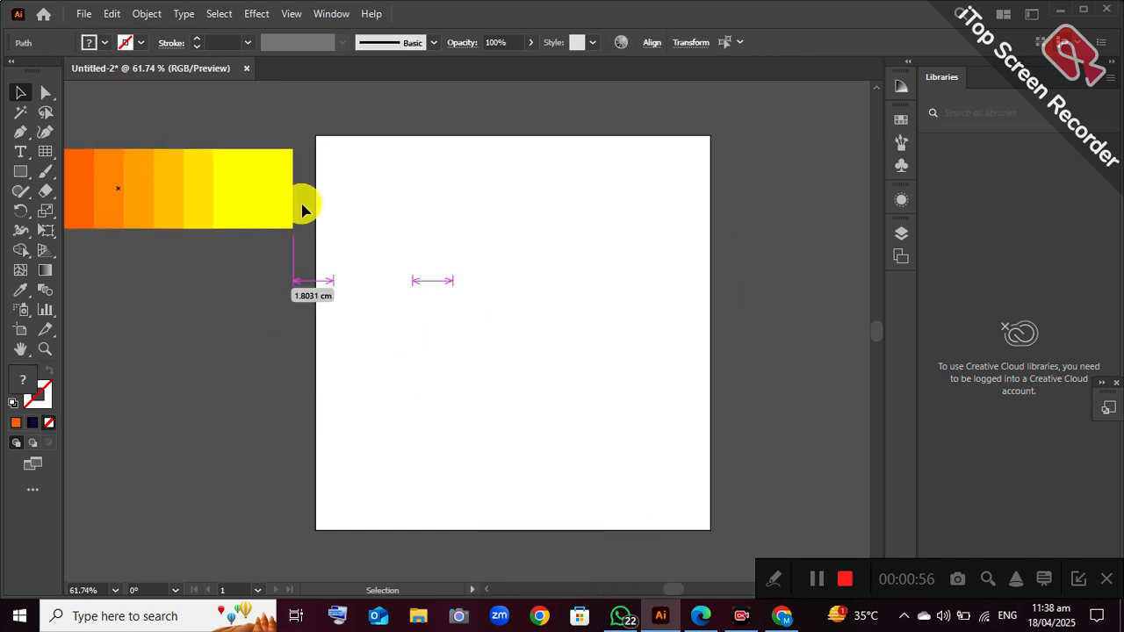
left_click(361, 206)
Step: Draw an orange square about 3.9 cm wide near the artboard's upper left and place a copy of it at the upper right
key("m")
left_click_drag(364, 183, 451, 270)
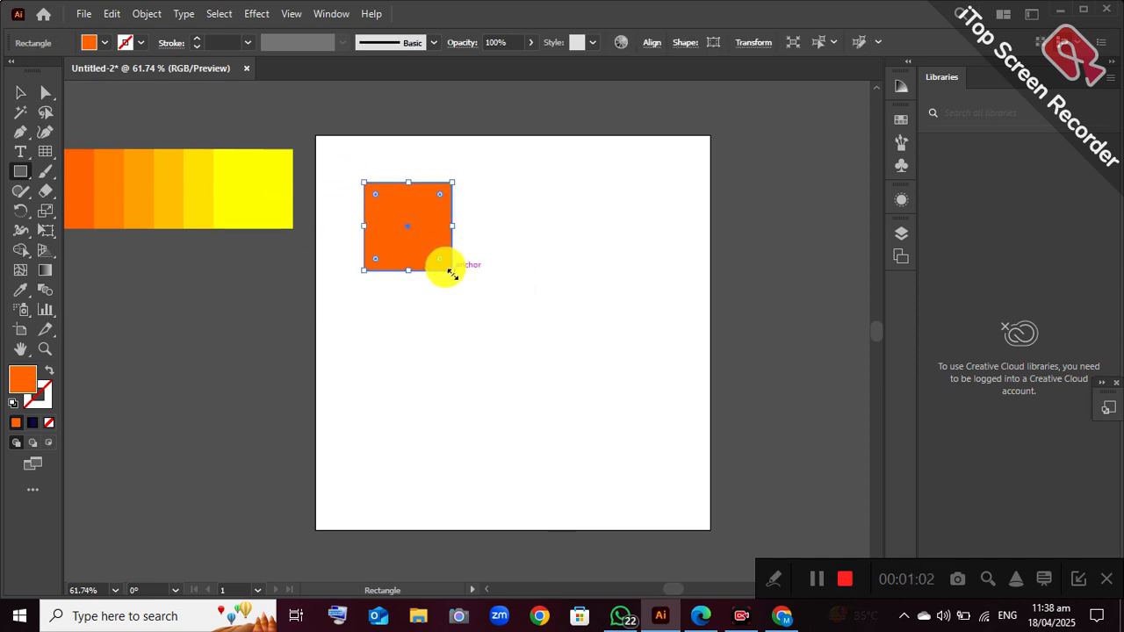
key("v")
key("a")
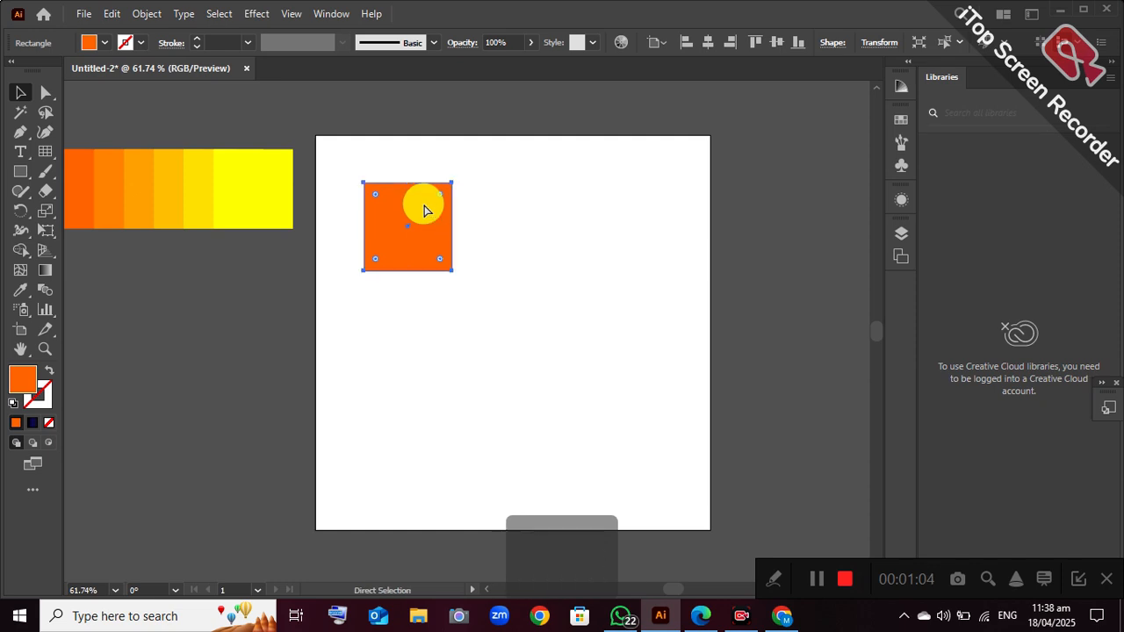
key("ctrl+v")
left_click_drag(468, 331, 651, 228)
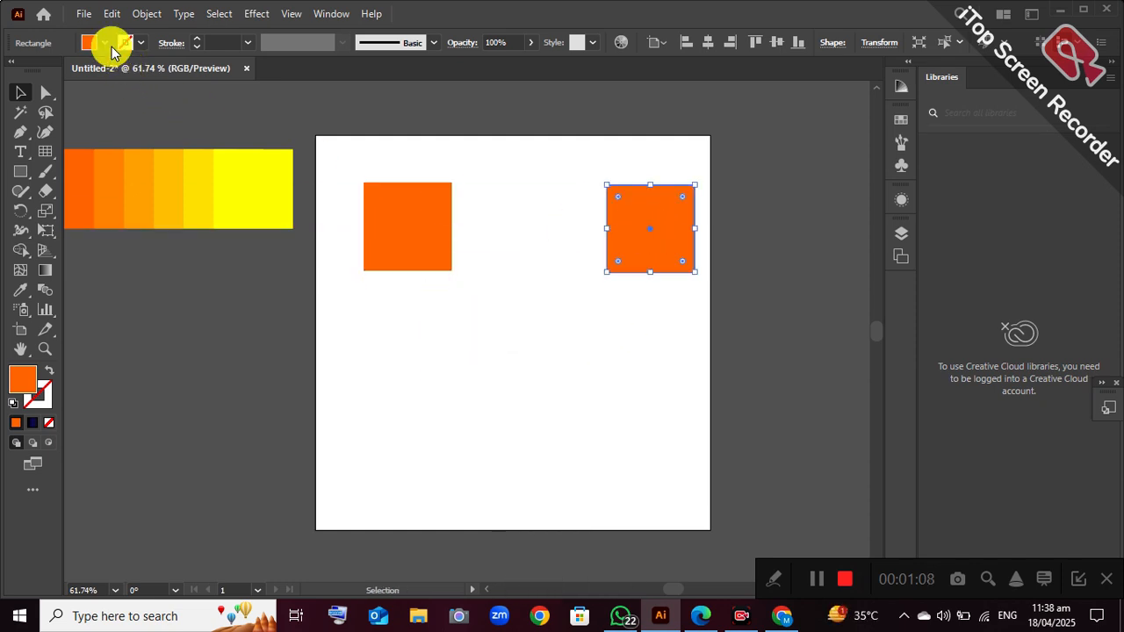
Step: Fill the right square blue and the left square white
left_click(107, 43)
left_click(92, 74)
left_click(103, 70)
left_click(397, 195)
left_click(115, 50)
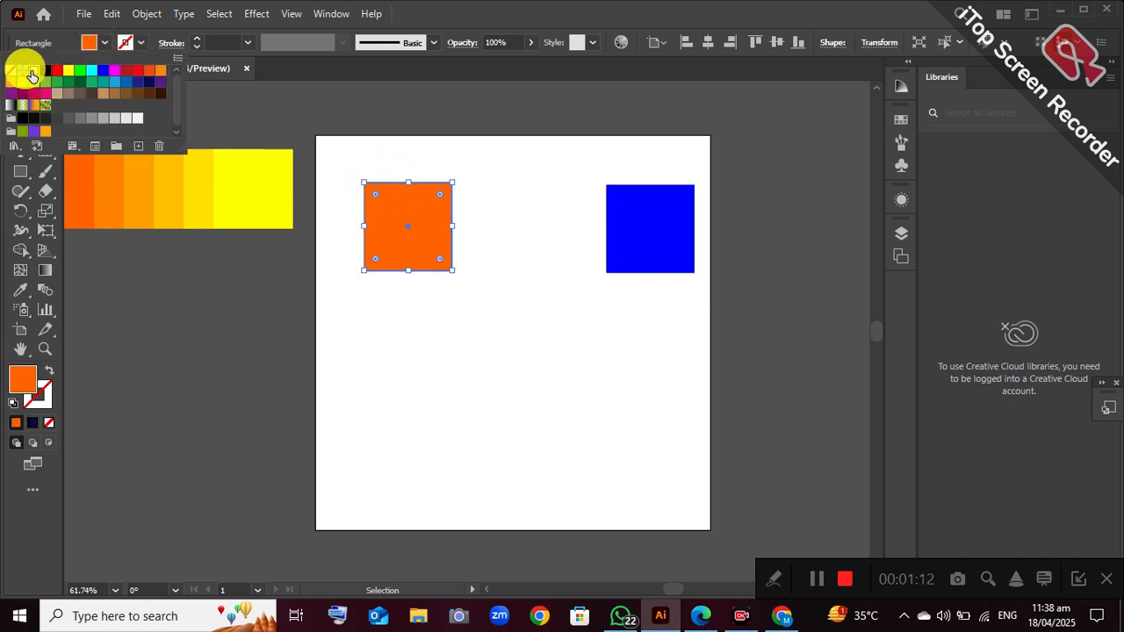
left_click(32, 76)
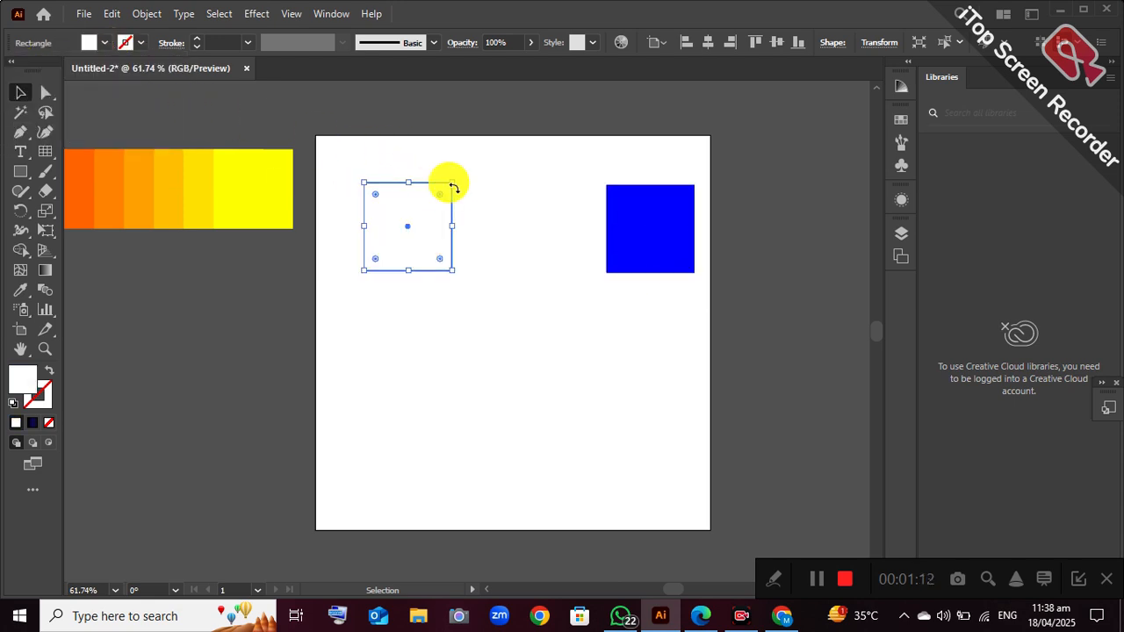
Step: Move the white and blue squares off the artboard to its right, leaving a wide gap between them
left_click(46, 349)
left_click_drag(568, 336, 231, 336)
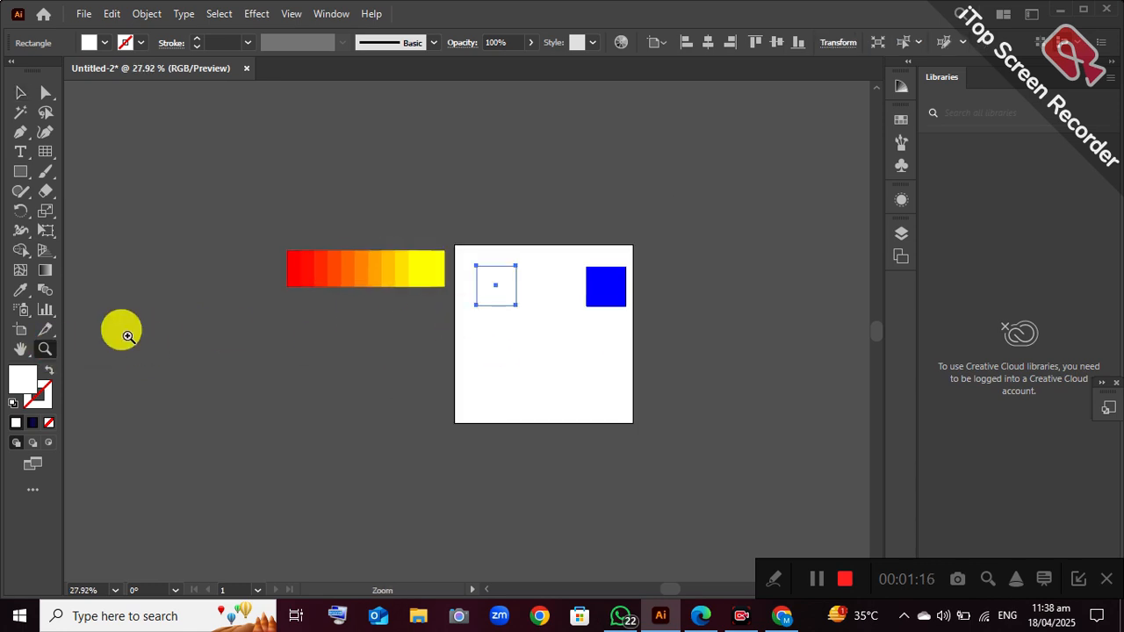
left_click_drag(368, 276, 123, 236)
left_click(20, 92)
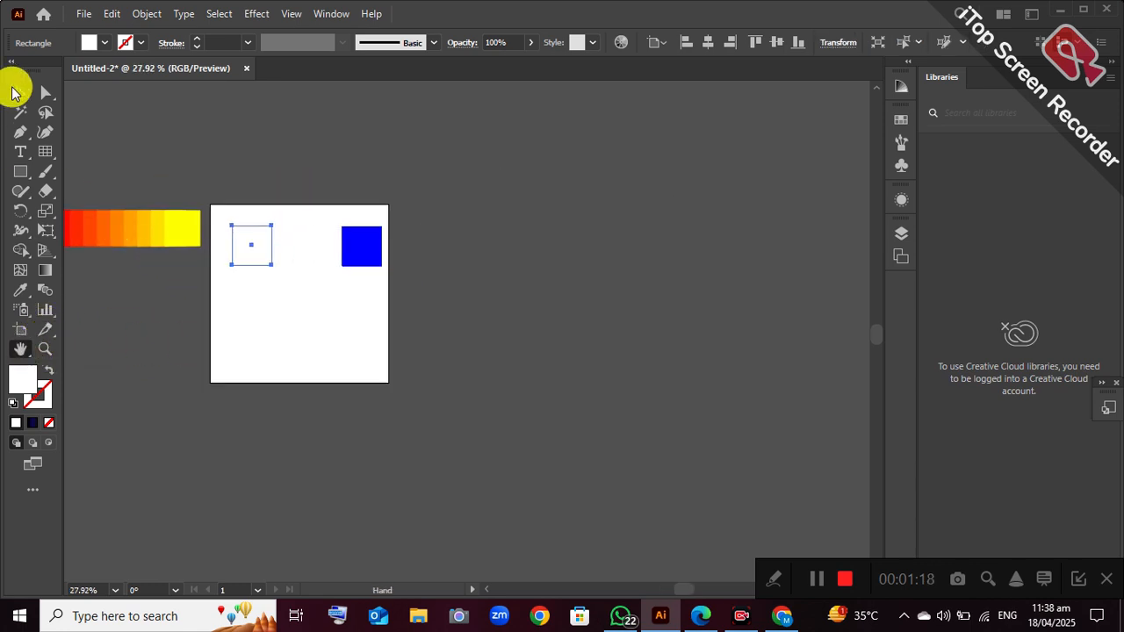
left_click_drag(254, 250, 451, 238)
left_click_drag(362, 246, 659, 237)
Step: Select the white and blue squares and make a blend between them
left_click_drag(716, 273, 714, 271)
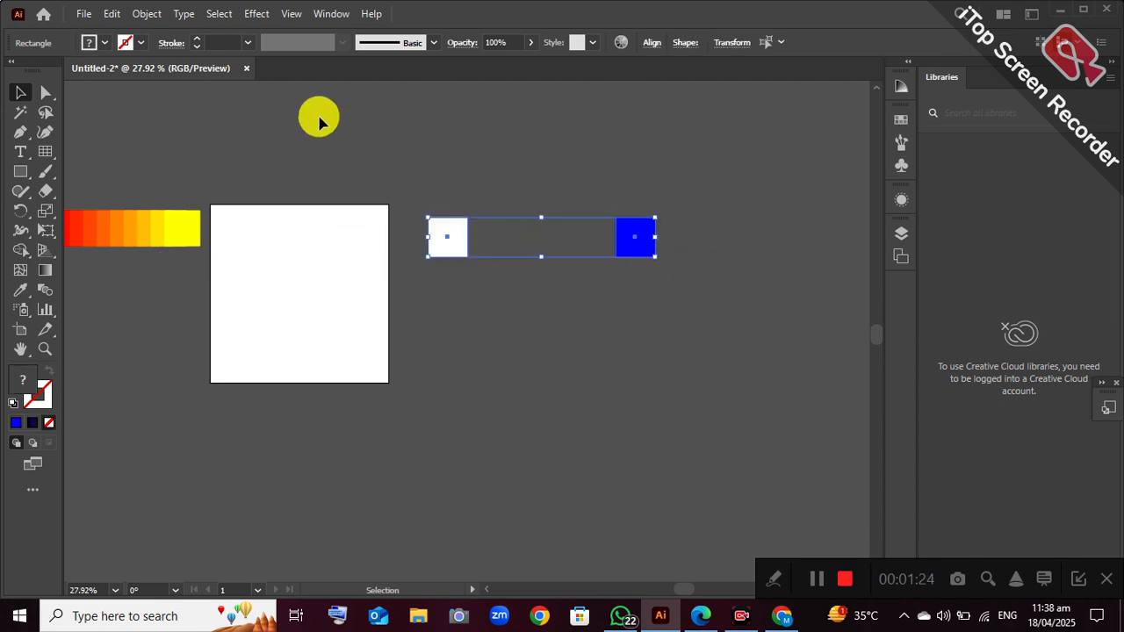
left_click(149, 15)
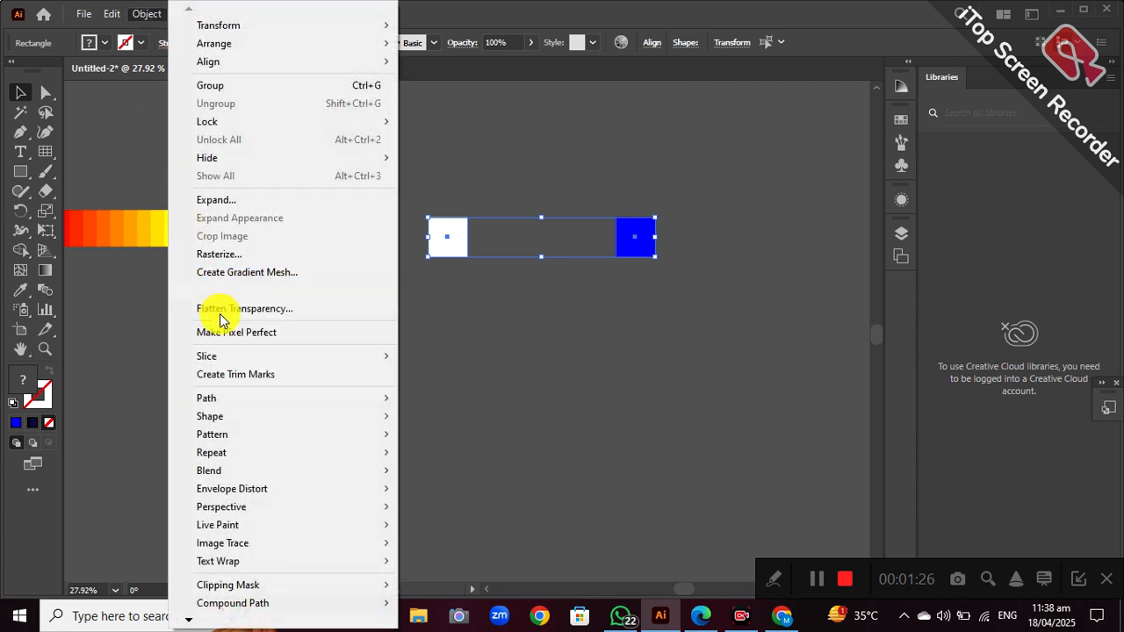
left_click(422, 471)
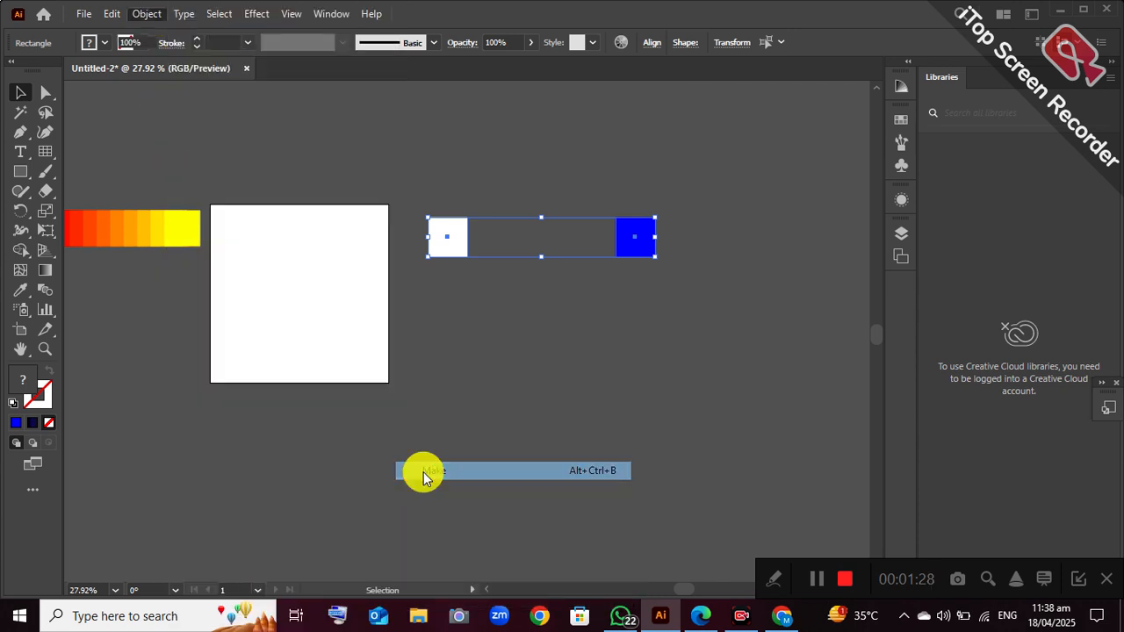
Step: Set the white-to-blue blend's spacing to Specified Steps with 88 steps
left_click(145, 11)
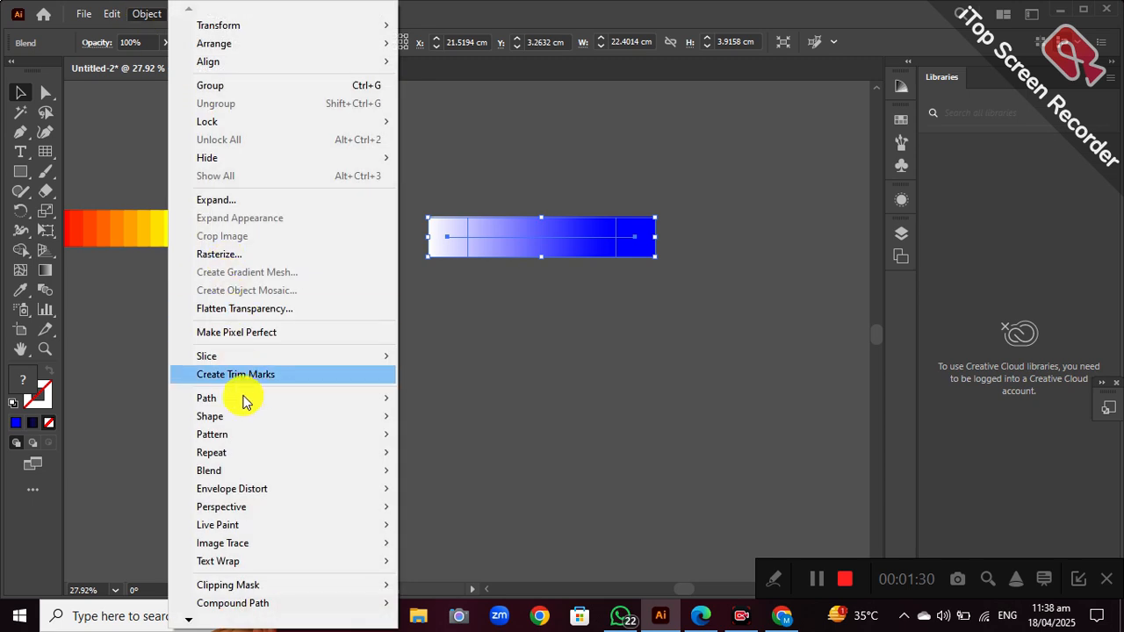
mouse_move(250, 455)
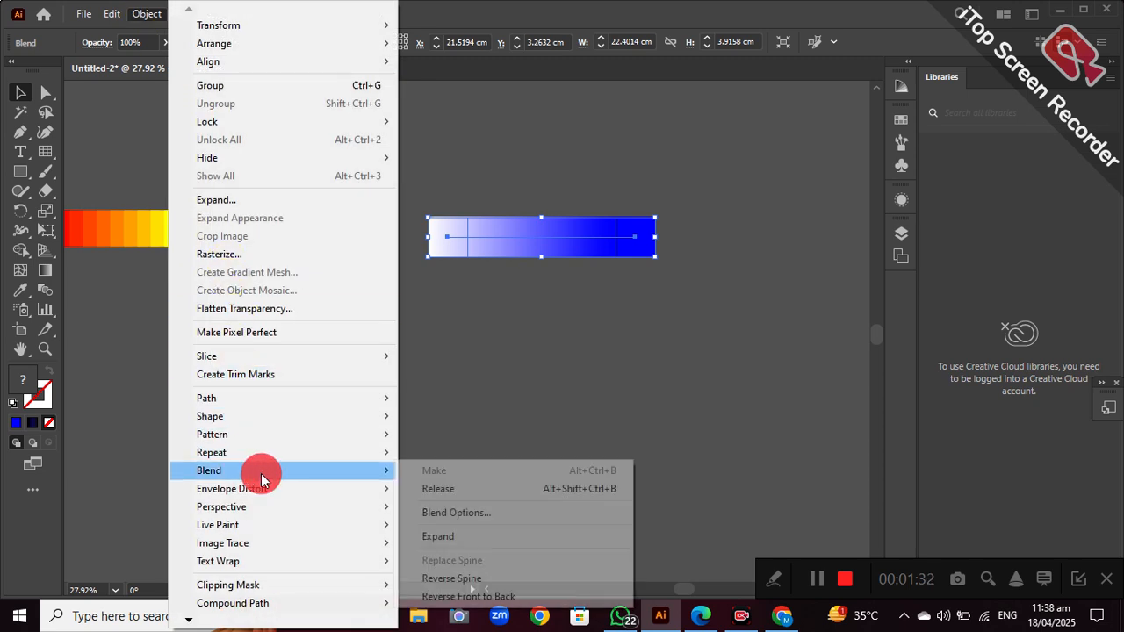
left_click(442, 518)
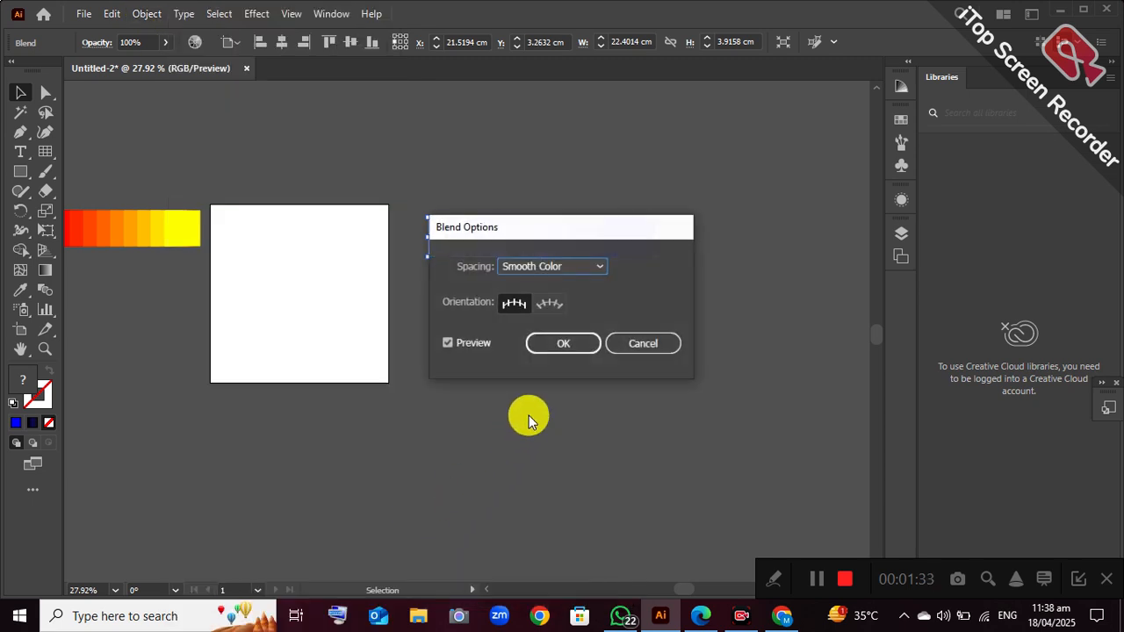
left_click(584, 267)
left_click(590, 300)
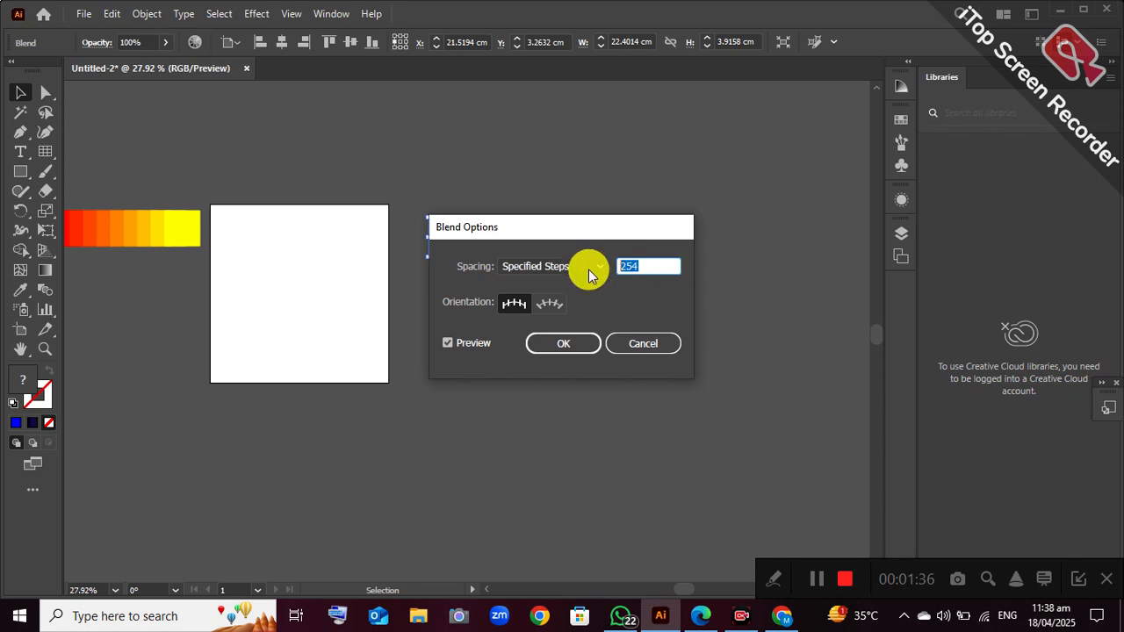
type("88")
left_click(582, 348)
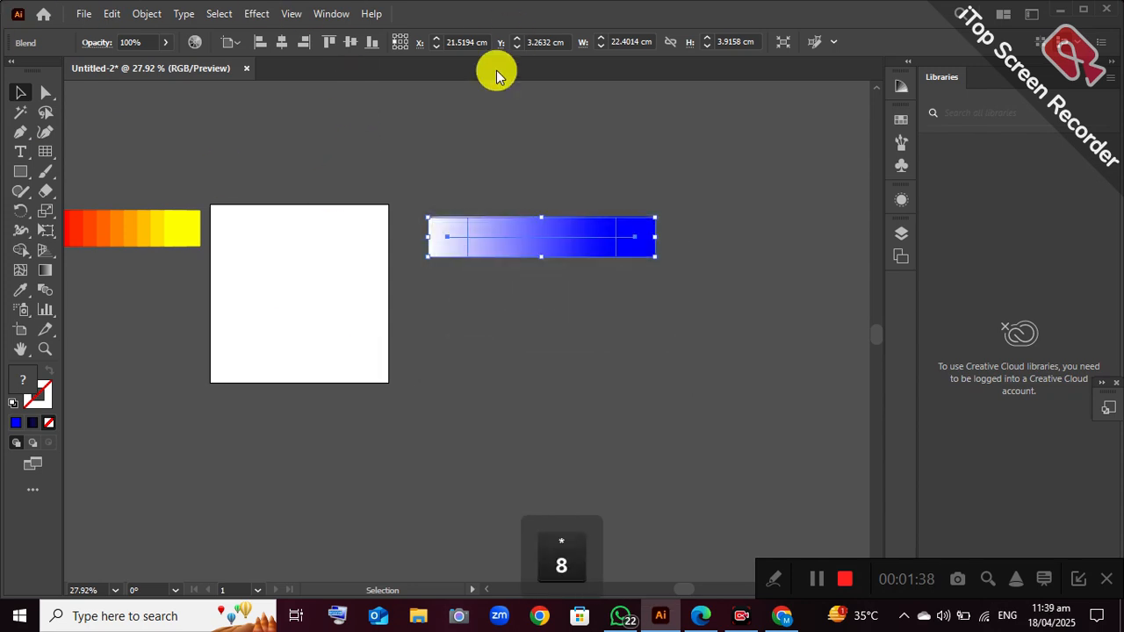
Step: Expand the white-to-blue blend into separate shapes
left_click(143, 13)
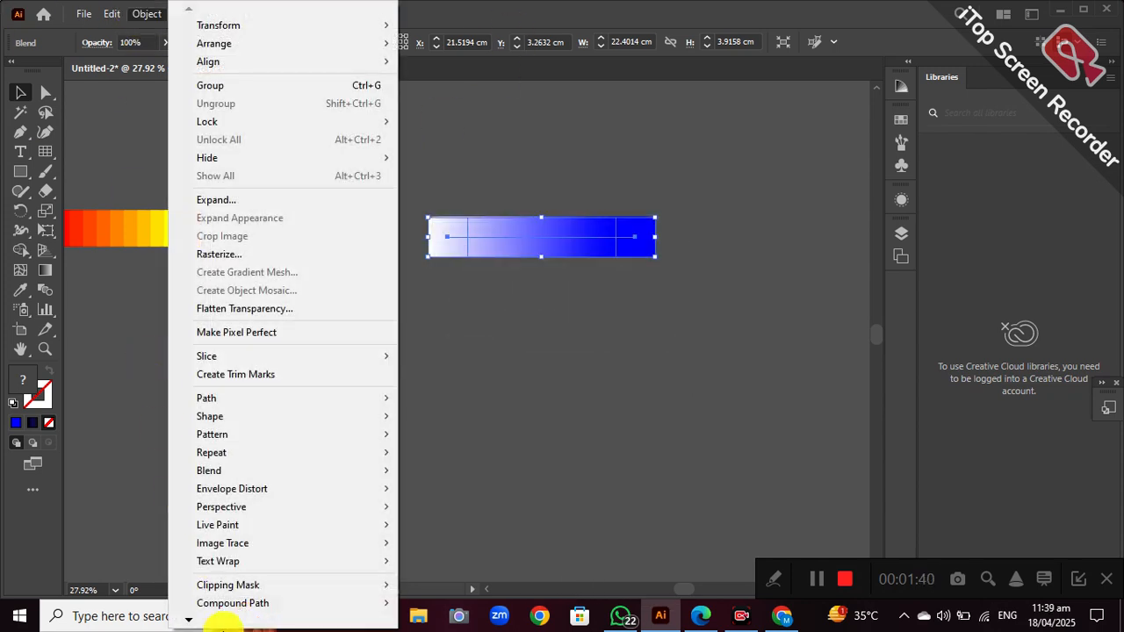
left_click(456, 342)
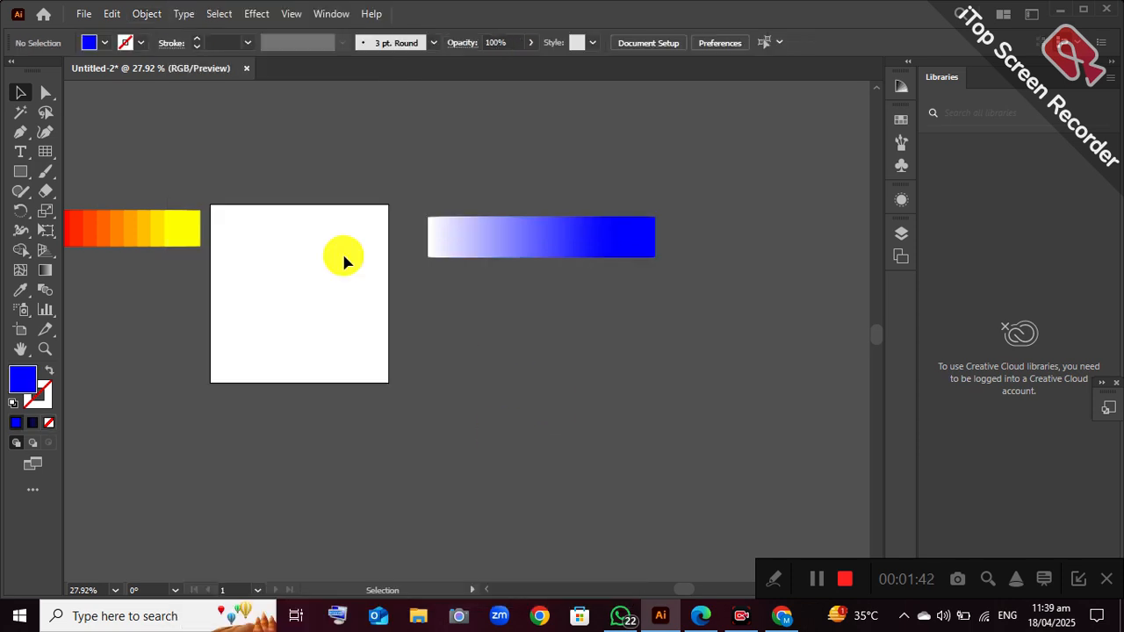
left_click(571, 242)
left_click(151, 14)
left_click(211, 200)
left_click(514, 404)
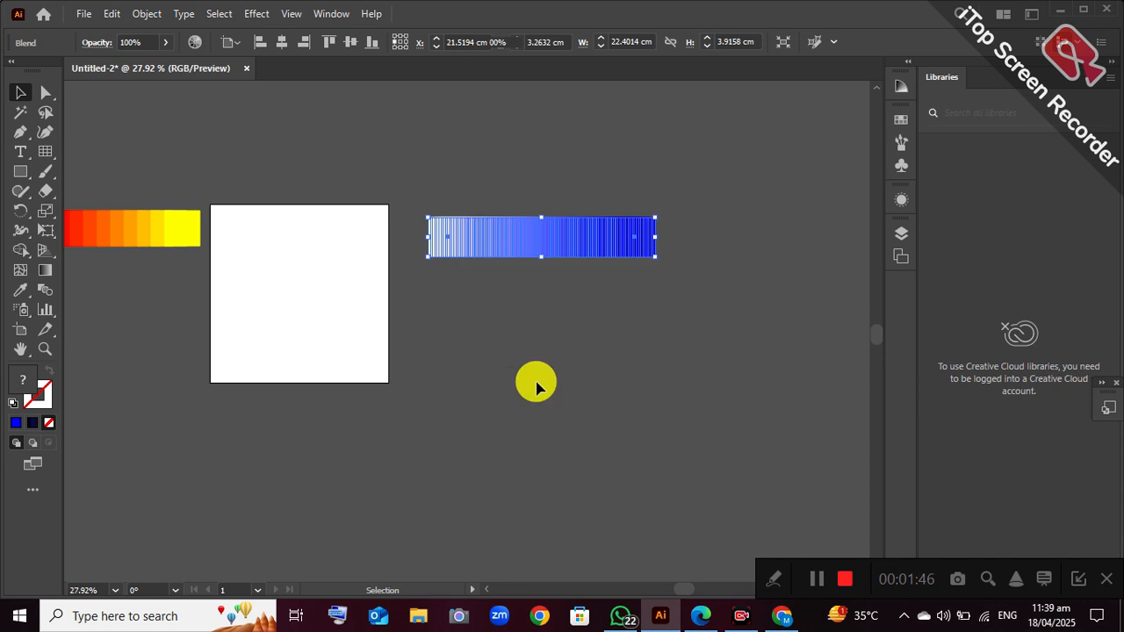
Step: Move the expanded white-to-blue strip a little lower beside the artboard
left_click(529, 336)
left_click(513, 234)
left_click(572, 282)
left_click_drag(556, 250, 558, 306)
Step: Ungroup the expanded white-to-blue strip and move all its pieces together slightly higher beside the artboard
right_click(558, 307)
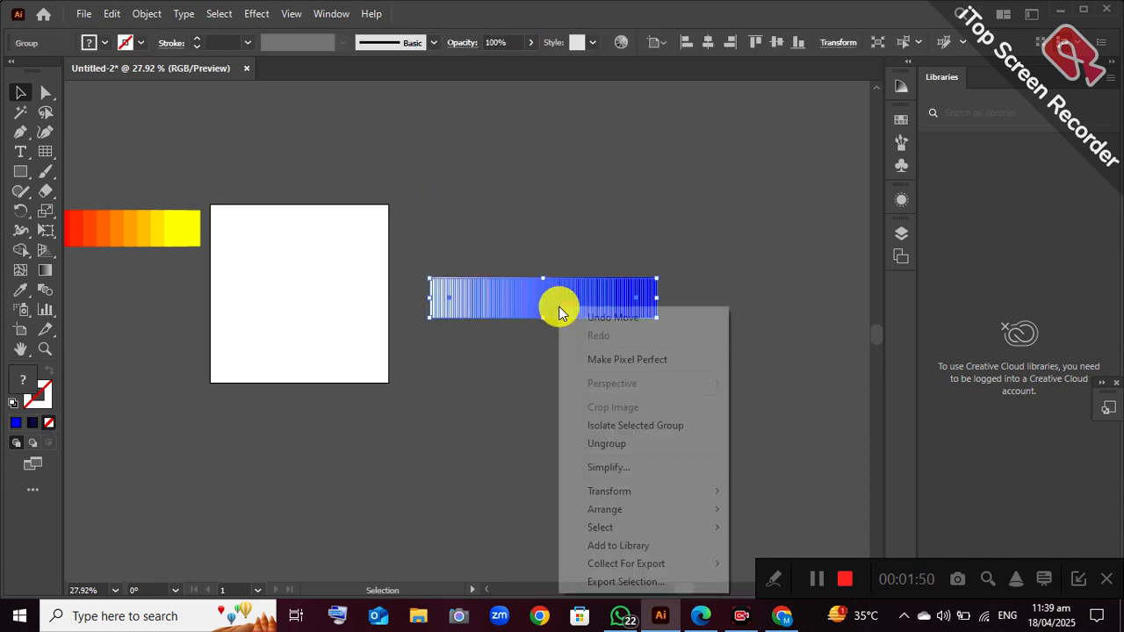
left_click(607, 450)
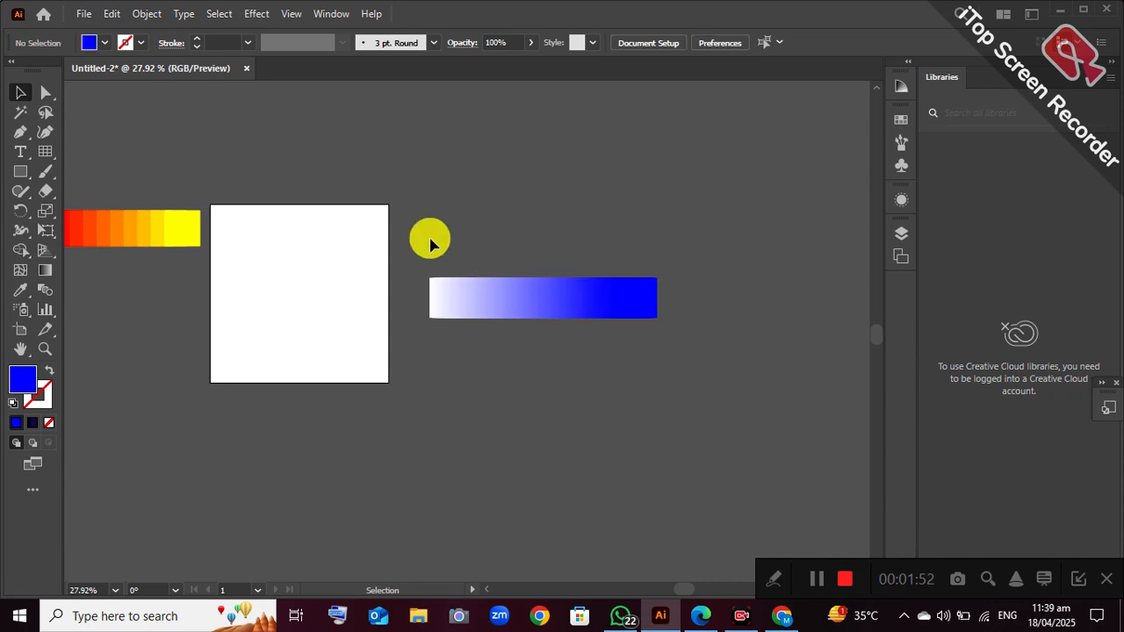
left_click_drag(430, 240, 799, 367)
left_click_drag(611, 307, 563, 340)
left_click(592, 314)
Step: Pull individual squares out of the white-to-blue strip and scatter them around it
left_click_drag(520, 226, 520, 267)
left_click_drag(463, 234, 436, 414)
left_click_drag(559, 189, 622, 273)
left_click(629, 329)
left_click_drag(598, 231, 654, 362)
left_click_drag(520, 261, 526, 300)
left_click_drag(551, 222, 620, 316)
left_click_drag(605, 211, 750, 190)
left_click_drag(613, 227, 555, 175)
left_click_drag(544, 227, 422, 193)
left_click_drag(598, 225, 653, 167)
left_click(531, 279)
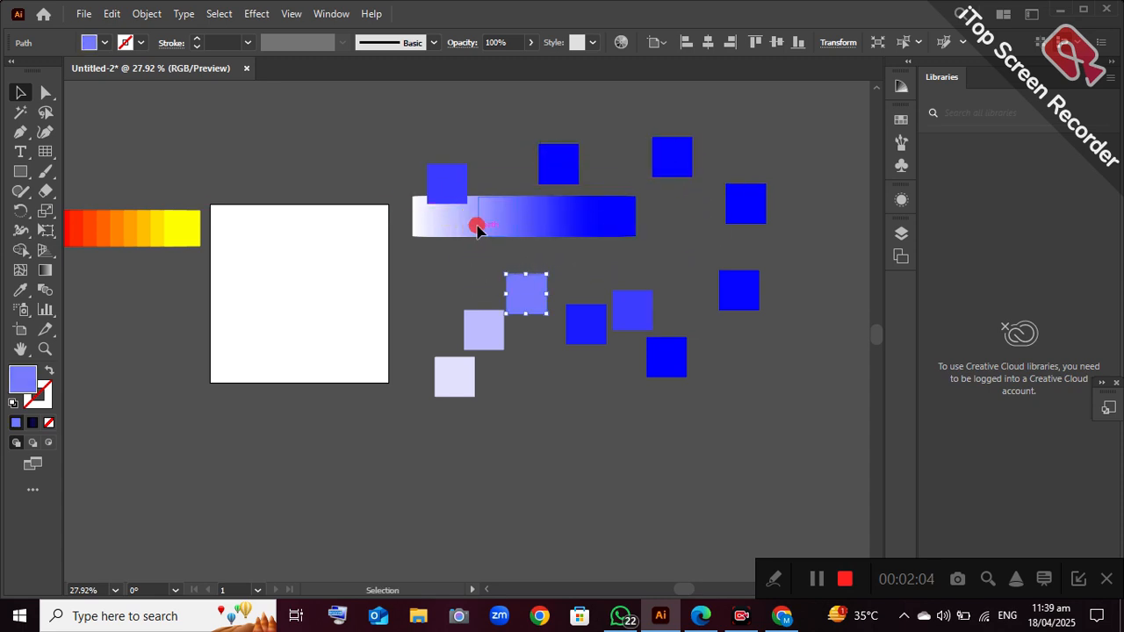
left_click_drag(477, 231, 475, 284)
left_click_drag(497, 209, 665, 264)
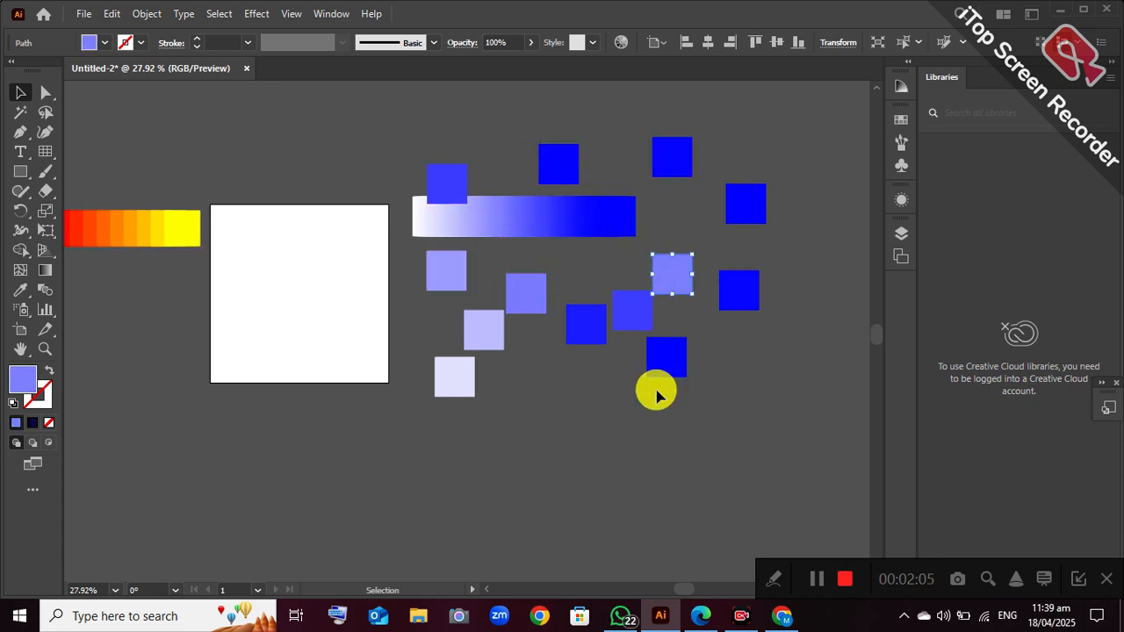
Step: Undo the scattering of the white-to-blue squares until the strip is whole again
key("ctrl+z")
key("ctrl+z")
key("ctrl+z")
key("ctrl+z")
key("ctrl+z")
key("ctrl+z")
key("ctrl+z")
key("ctrl+z")
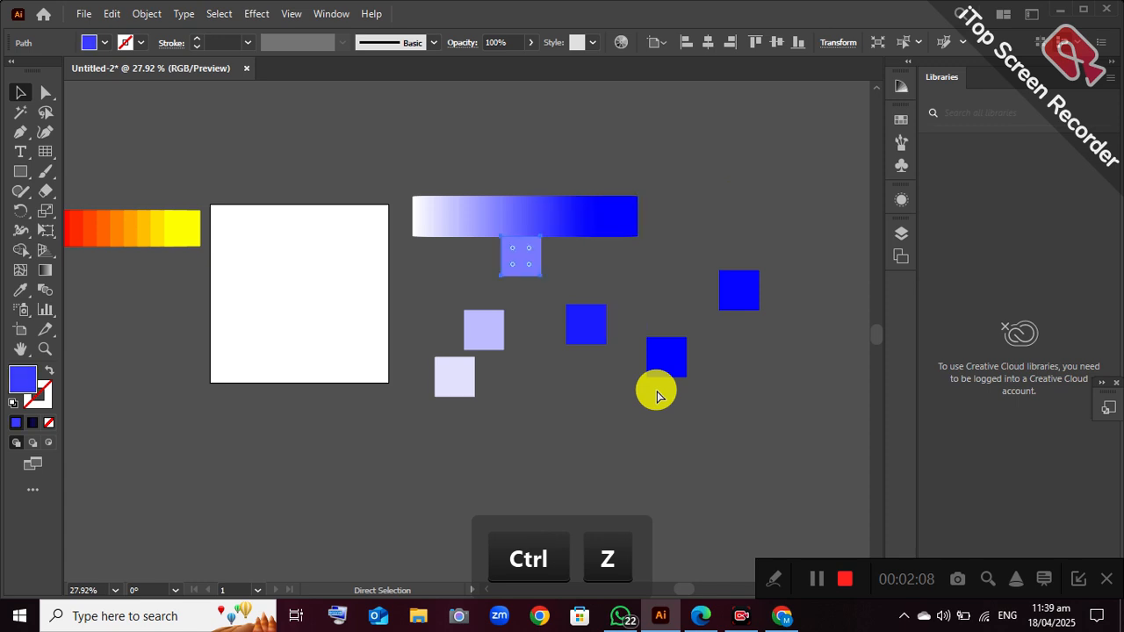
key("ctrl+z")
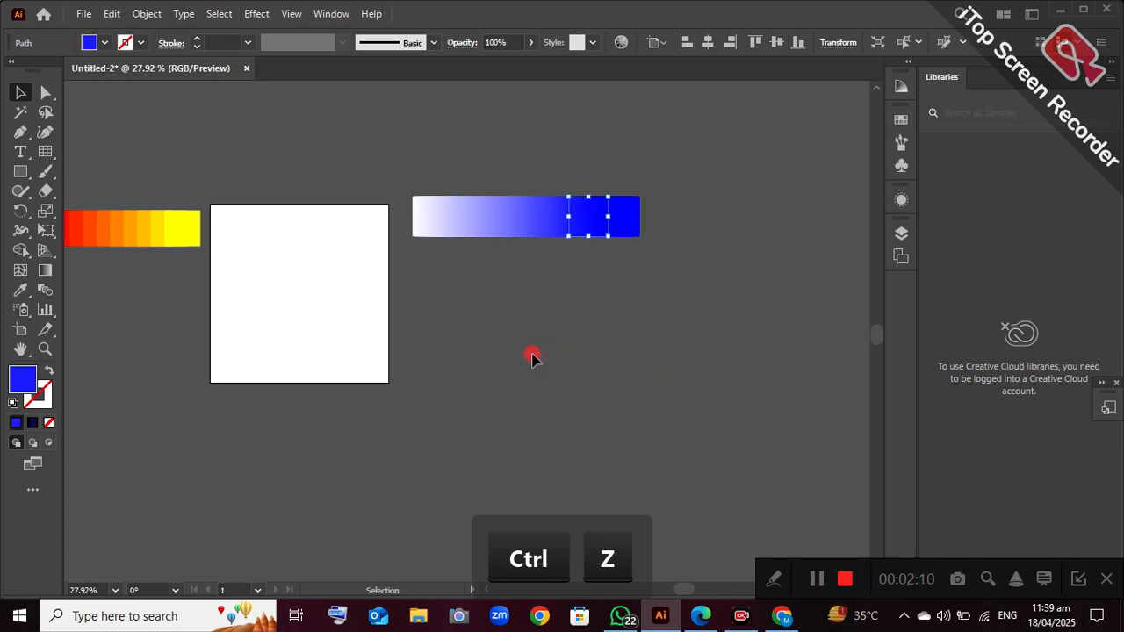
Step: Move the whole white-to-blue strip to the left of the artboard, below the red-to-yellow strip
left_click_drag(413, 191, 670, 266)
left_click_drag(526, 216, 132, 304)
left_click(318, 232)
Step: Draw a square about 7.6 cm wide to the right of the artboard and fill it black
left_click_drag(448, 190, 525, 264)
left_click(21, 93)
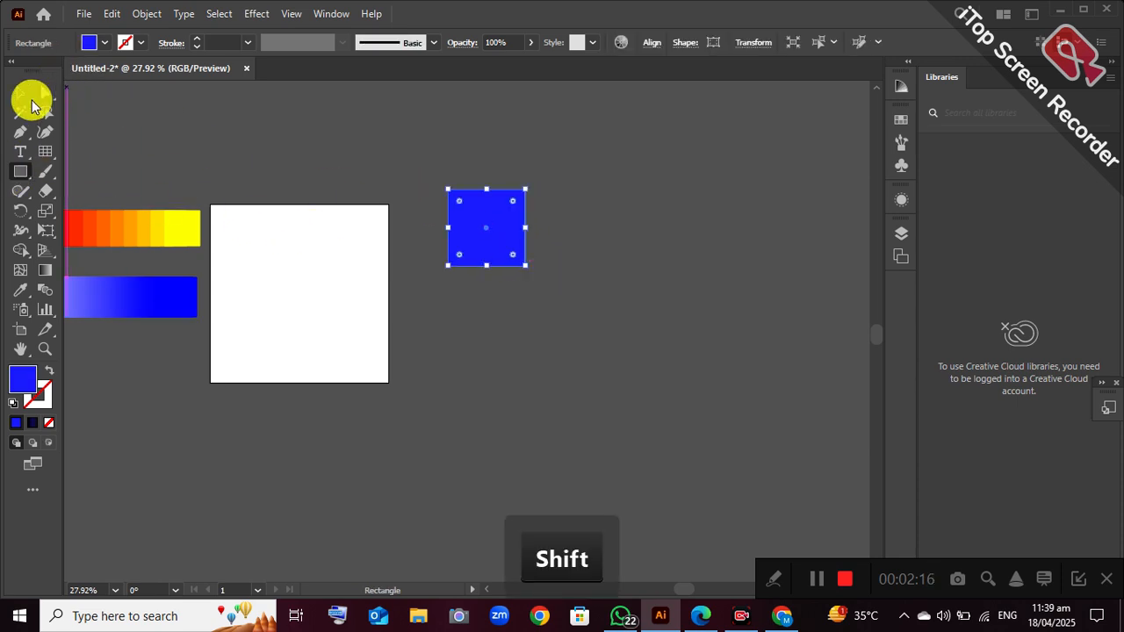
left_click(107, 43)
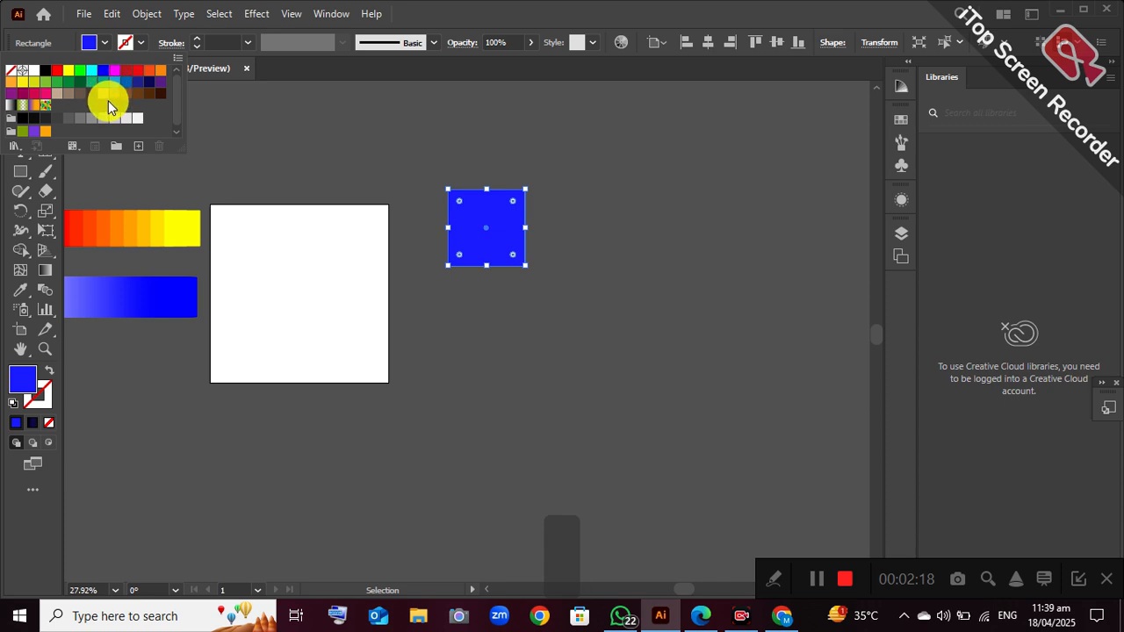
left_click(46, 72)
left_click(538, 190)
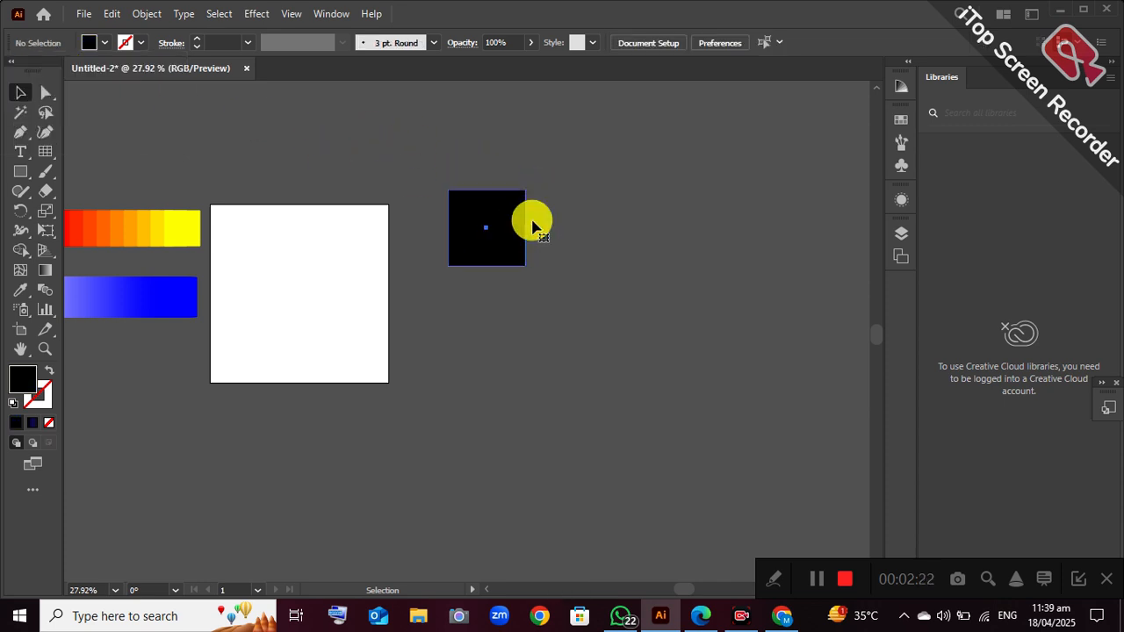
Step: Duplicate the black square, place the copy level with it farther right, and fill the copy white
left_click(524, 223)
key("ctrl+c")
key("ctrl+v")
left_click_drag(472, 334, 775, 228)
left_click(90, 42)
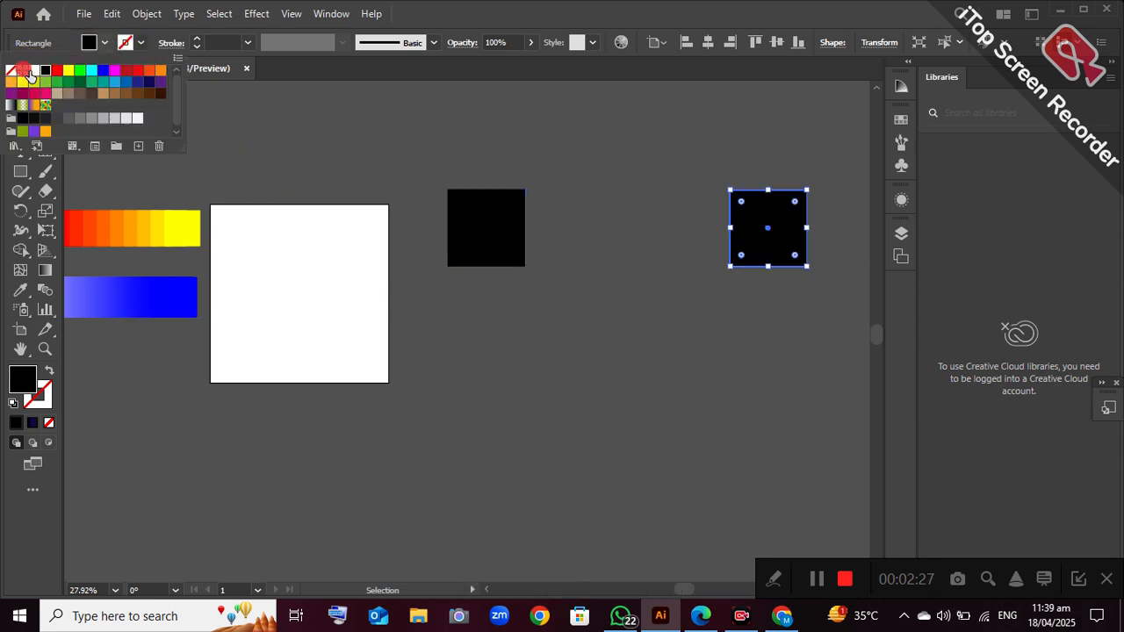
left_click(31, 72)
Step: Select the black and white squares and make a blend between them
left_click_drag(821, 309, 817, 308)
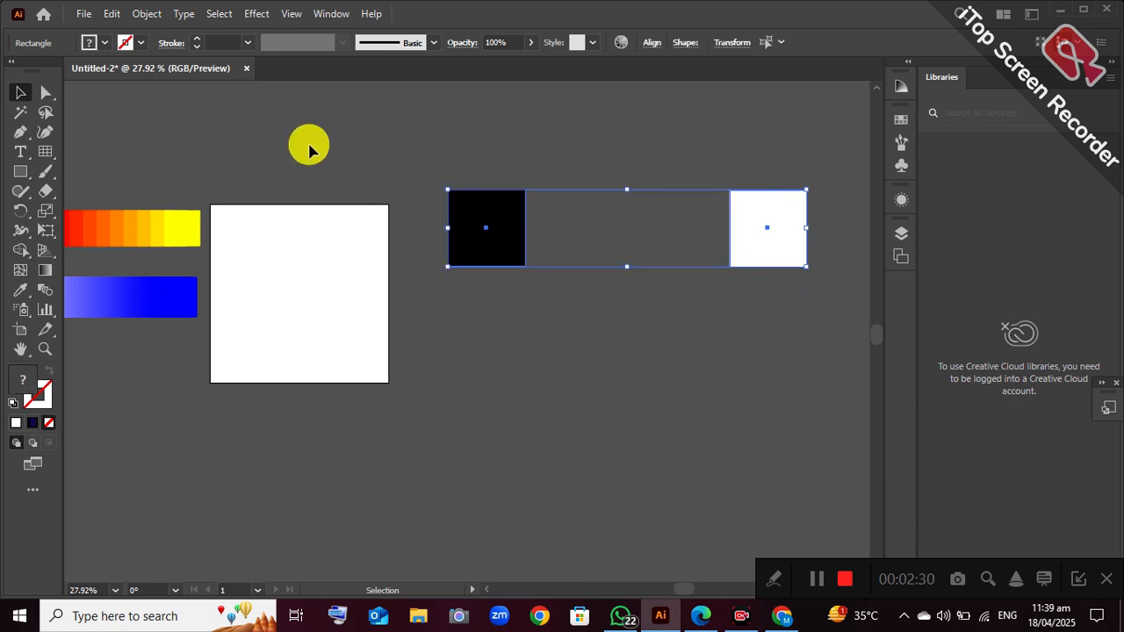
left_click(151, 17)
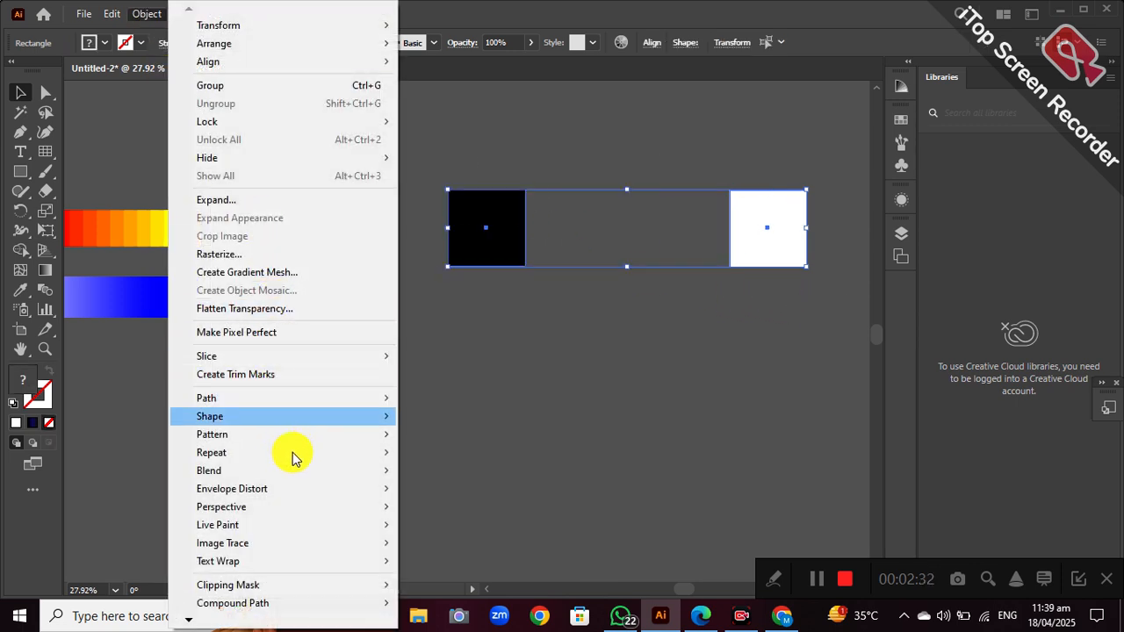
mouse_move(351, 475)
left_click(428, 471)
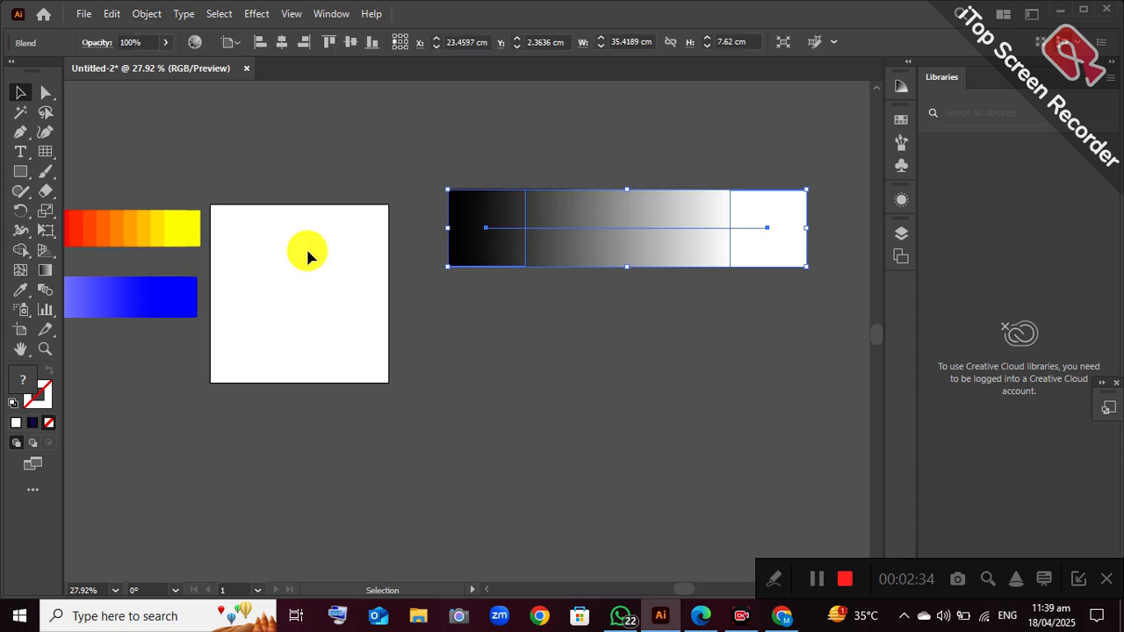
Step: Set the black-to-white blend's spacing to Specified Steps with 8 steps
left_click(151, 17)
mouse_move(352, 471)
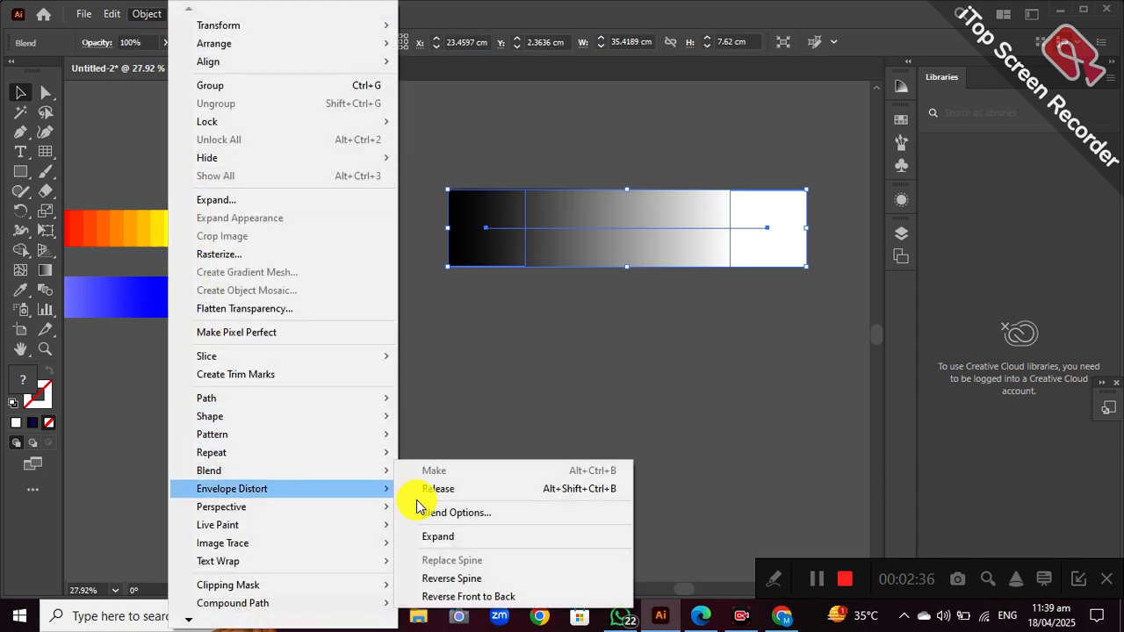
left_click(468, 518)
left_click(564, 266)
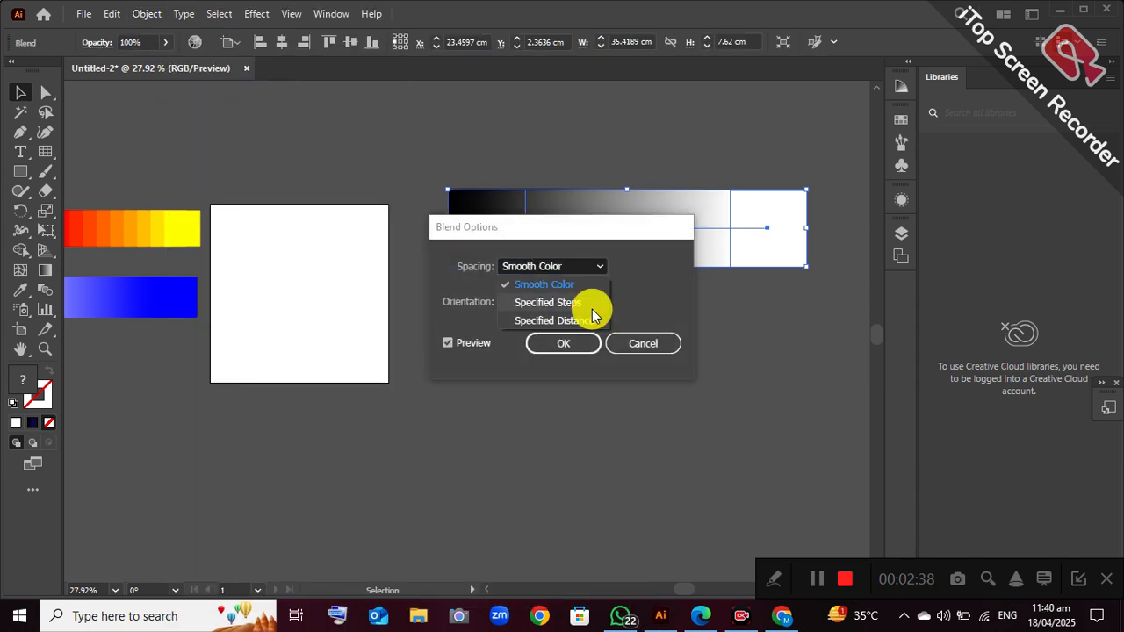
left_click(590, 306)
type("8")
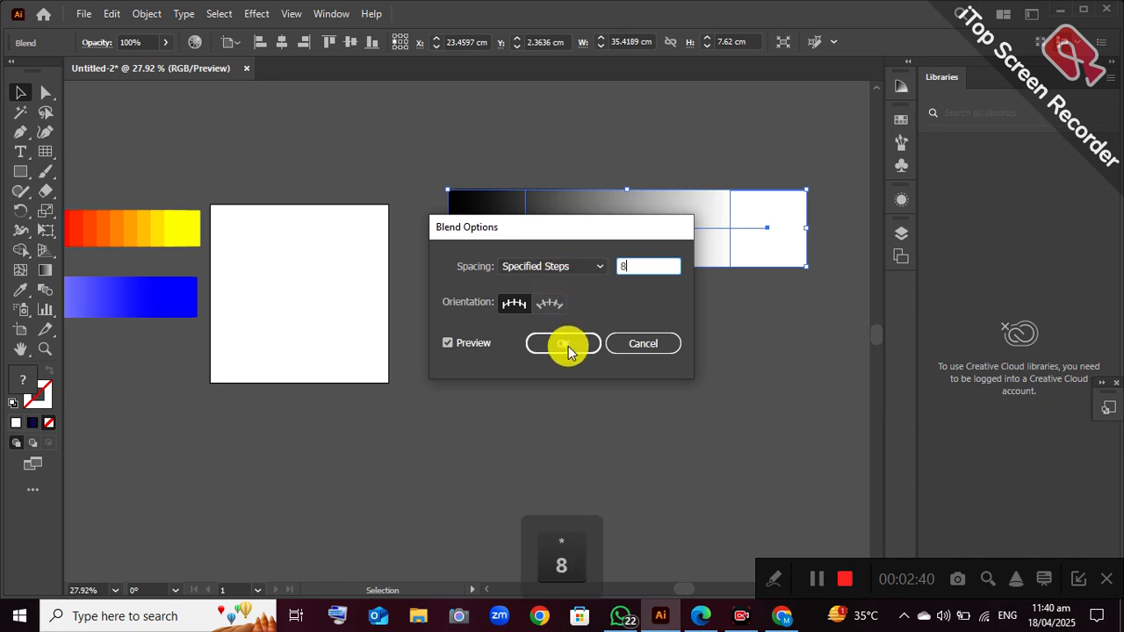
left_click(565, 347)
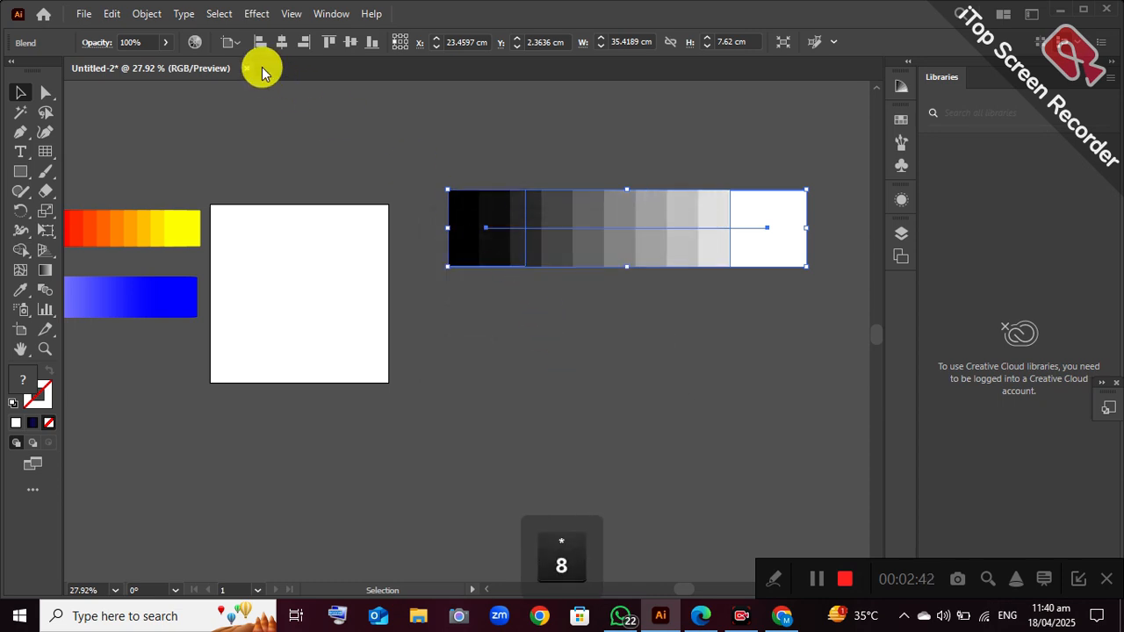
Step: Expand the black-to-white blend's object and fill into separate shapes and ungroup them
left_click(151, 14)
left_click(204, 201)
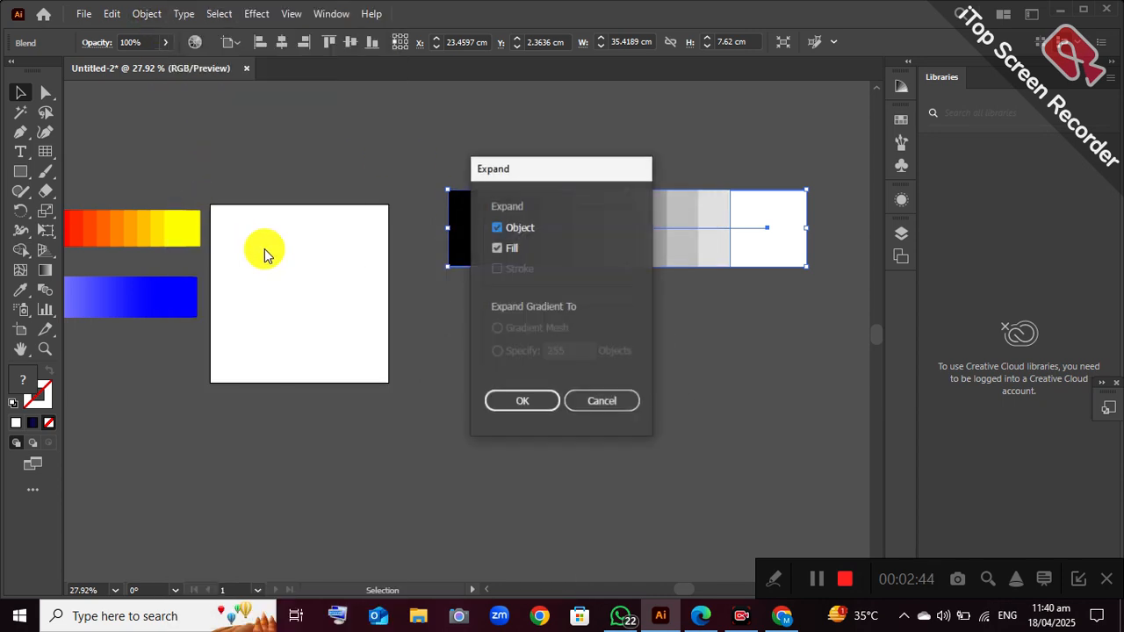
left_click(498, 402)
right_click(598, 230)
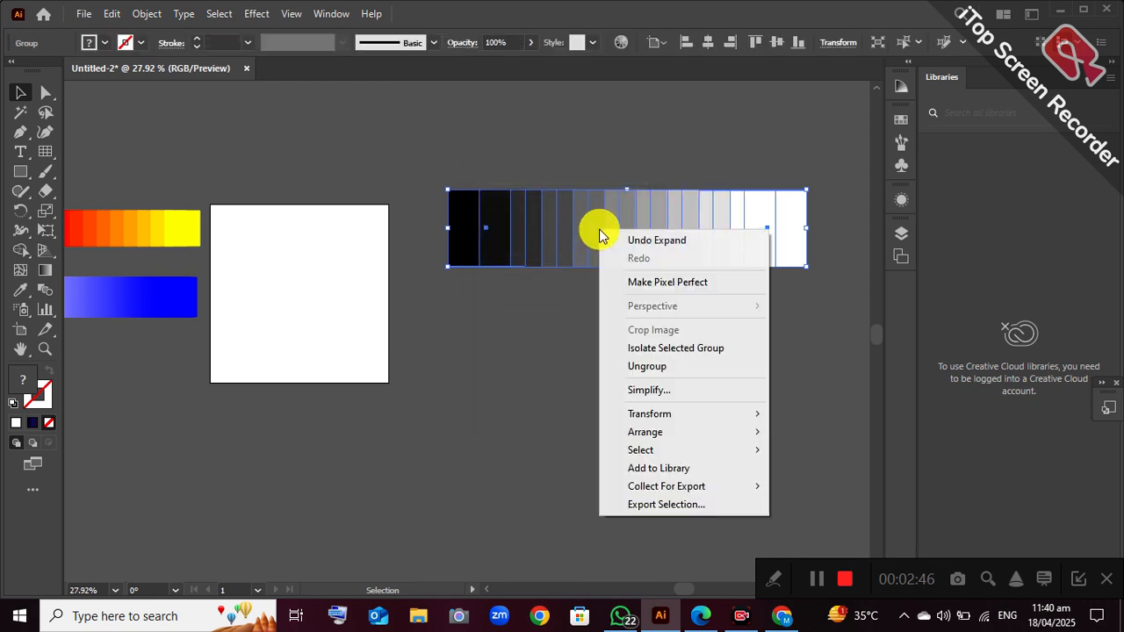
left_click(624, 366)
left_click(606, 347)
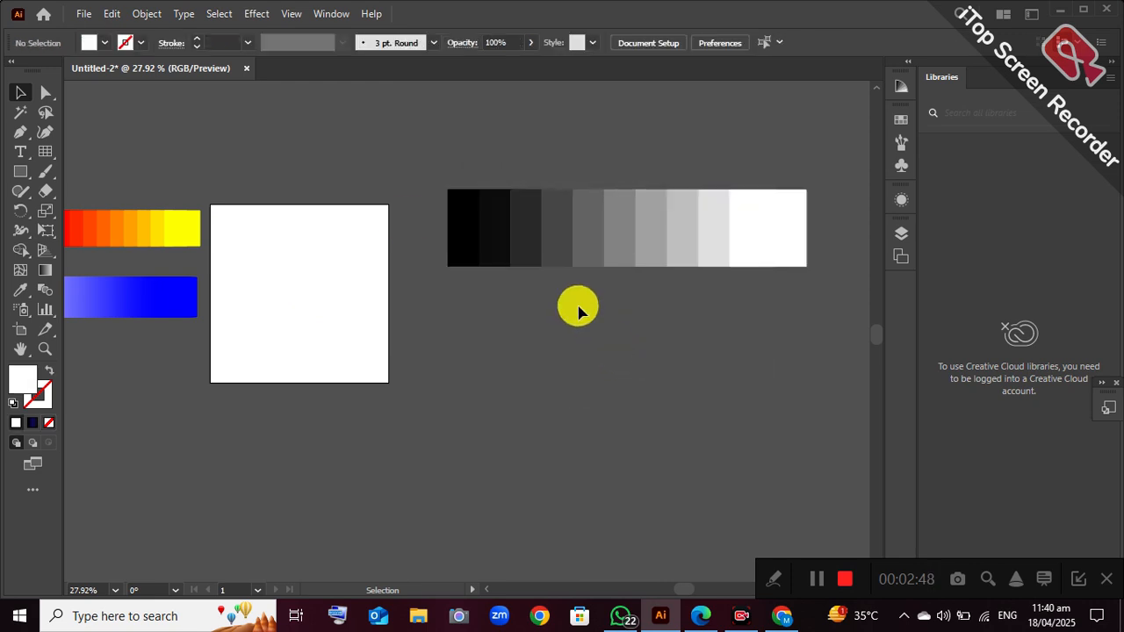
Step: Pull the squares of the black-to-white strip apart and scatter them beside the artboard
left_click_drag(461, 219, 401, 338)
left_click_drag(481, 227, 504, 369)
left_click_drag(525, 236, 635, 382)
left_click_drag(650, 245, 789, 335)
left_click_drag(589, 226, 584, 156)
left_click_drag(650, 251, 598, 301)
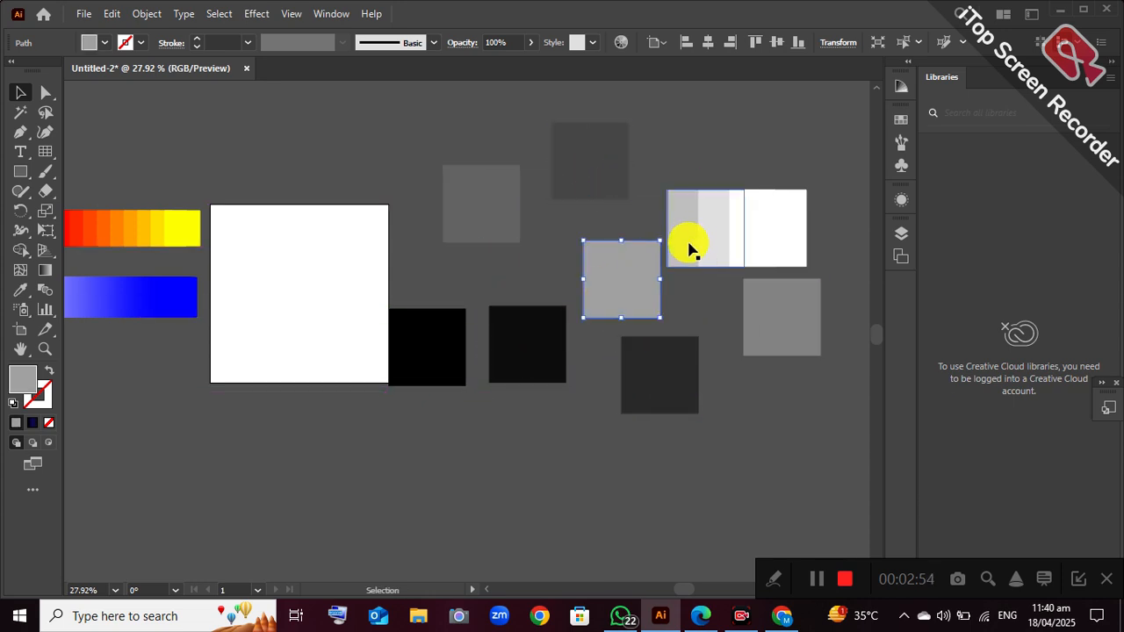
left_click_drag(687, 250, 675, 161)
left_click_drag(779, 223, 831, 210)
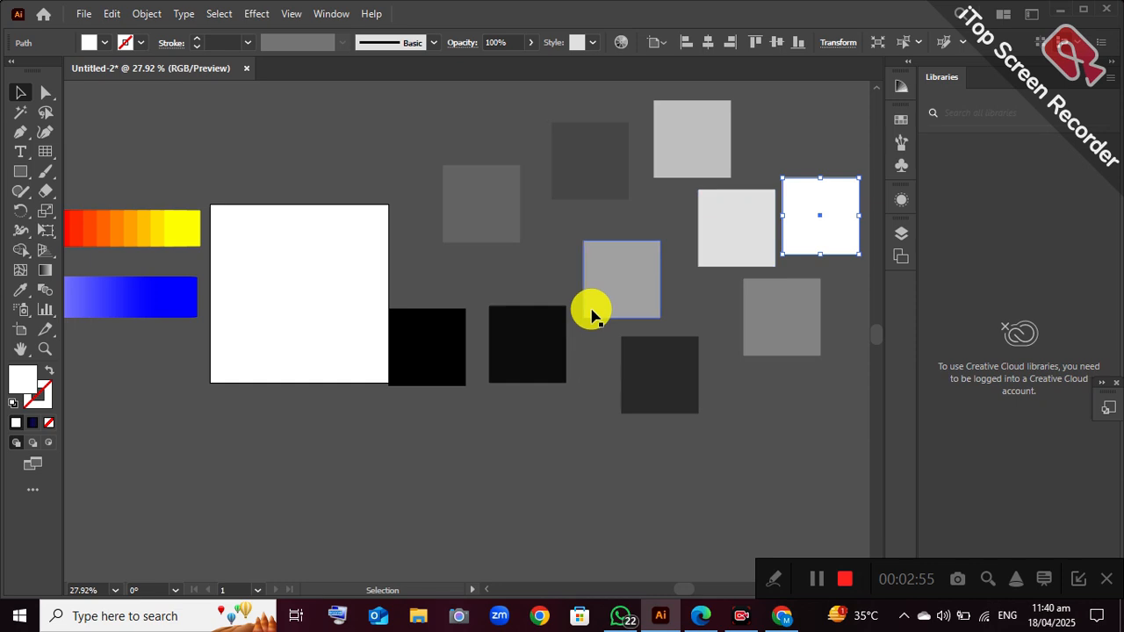
Step: Undo the scattering of the black-to-white squares until the strip is whole again
key("ctrl+z")
key("ctrl+z")
key("ctrl+z")
key("ctrl+z")
key("ctrl+z")
key("ctrl+z")
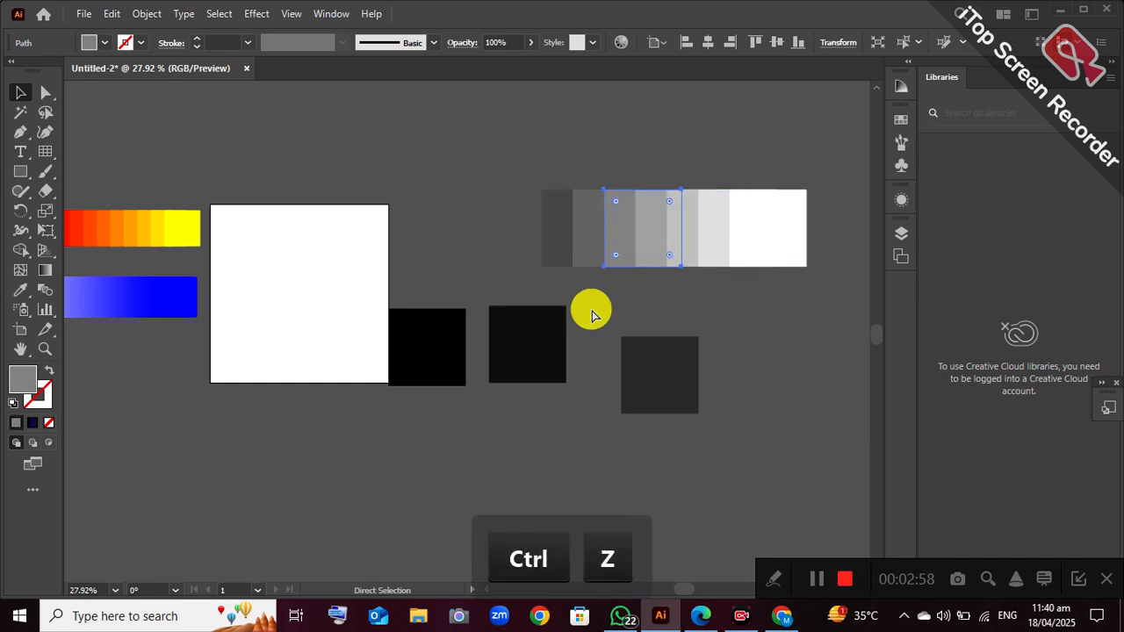
key("ctrl+z")
key("ctrl+z")
key("ctrl+z")
Step: Move the whole black-to-white strip to the left of the artboard, below the white-to-blue strip
left_click_drag(459, 170, 131, 361)
left_click(346, 296)
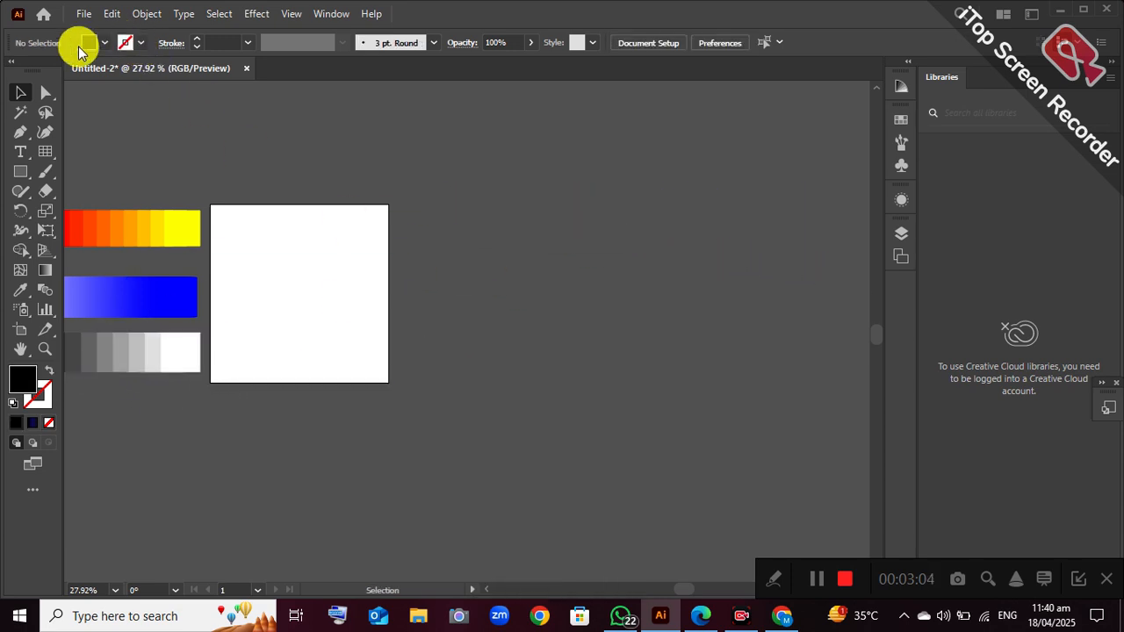
Step: Draw a square right of the artboard, fill it dark red, and scale it down to about 7.7 cm
key("m")
left_click_drag(408, 212, 496, 302)
left_click(22, 92)
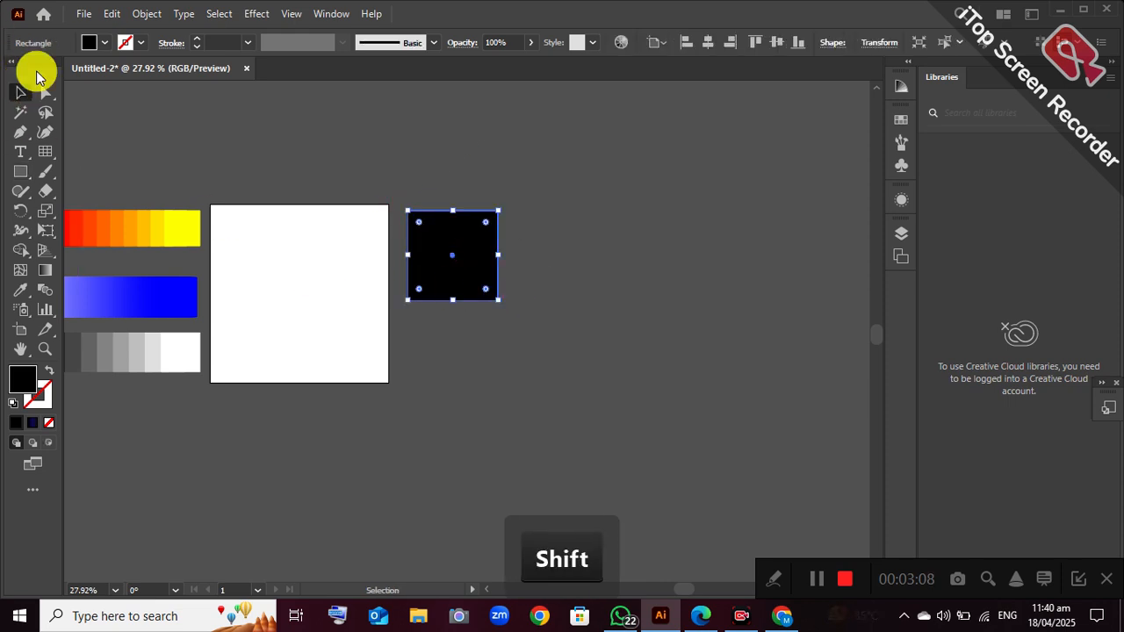
left_click(88, 43)
left_click(118, 71)
left_click(460, 254)
left_click_drag(494, 301, 485, 276)
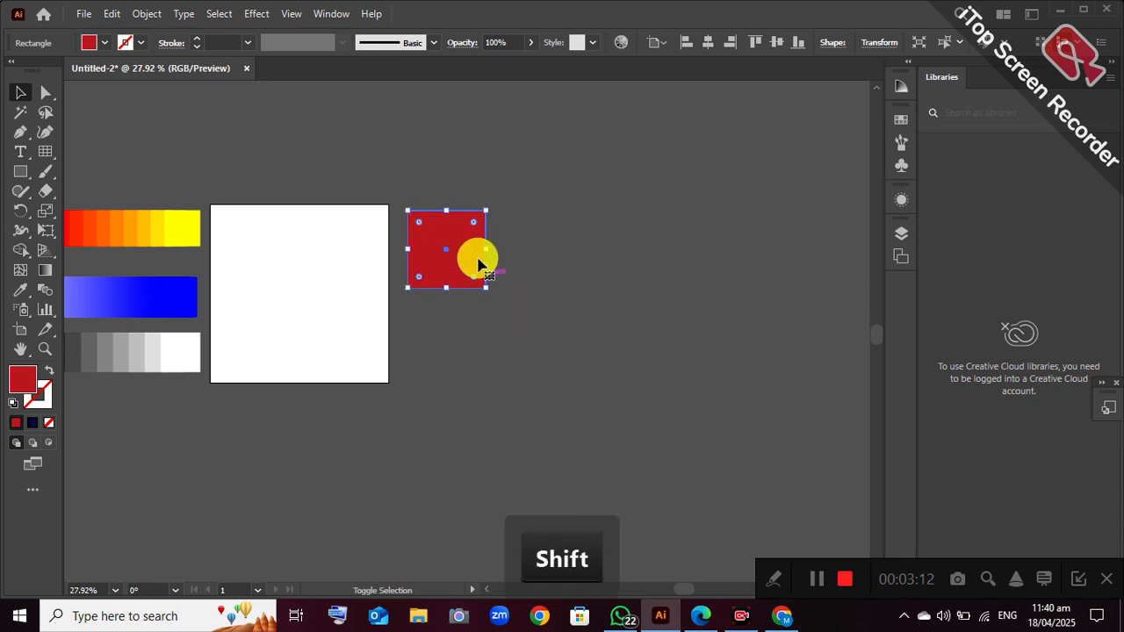
Step: Duplicate the dark red square and place the copy level with it farther to the right
key("ctrl+c")
key("ctrl+v")
left_click_drag(477, 328, 721, 254)
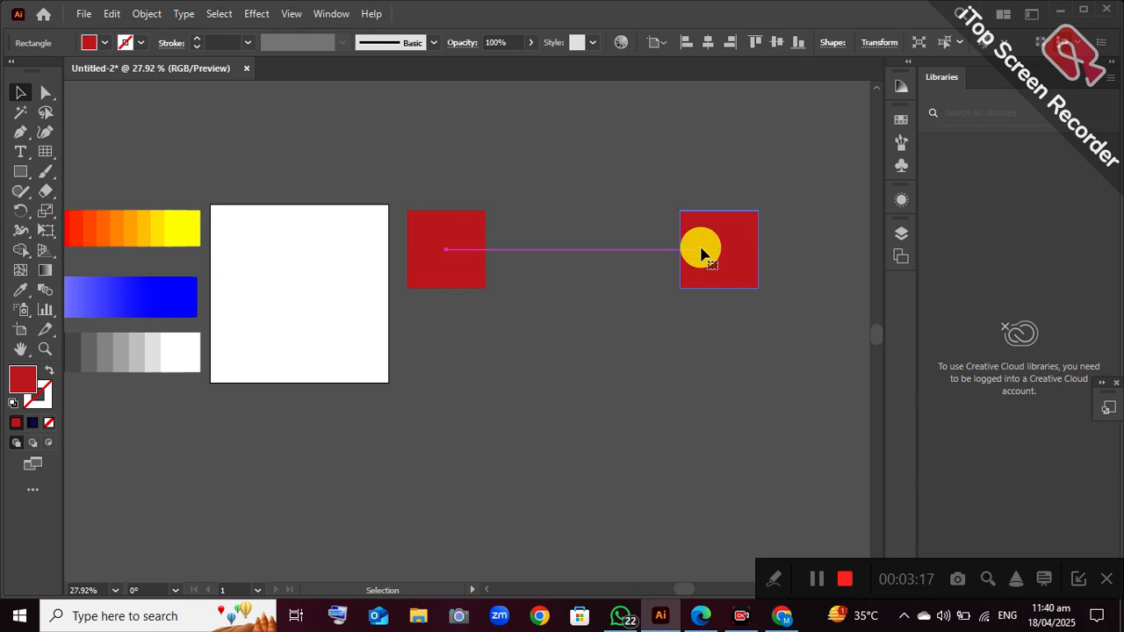
Step: Give the copied square an orange stroke and an orange fill
left_click(106, 44)
left_click(159, 69)
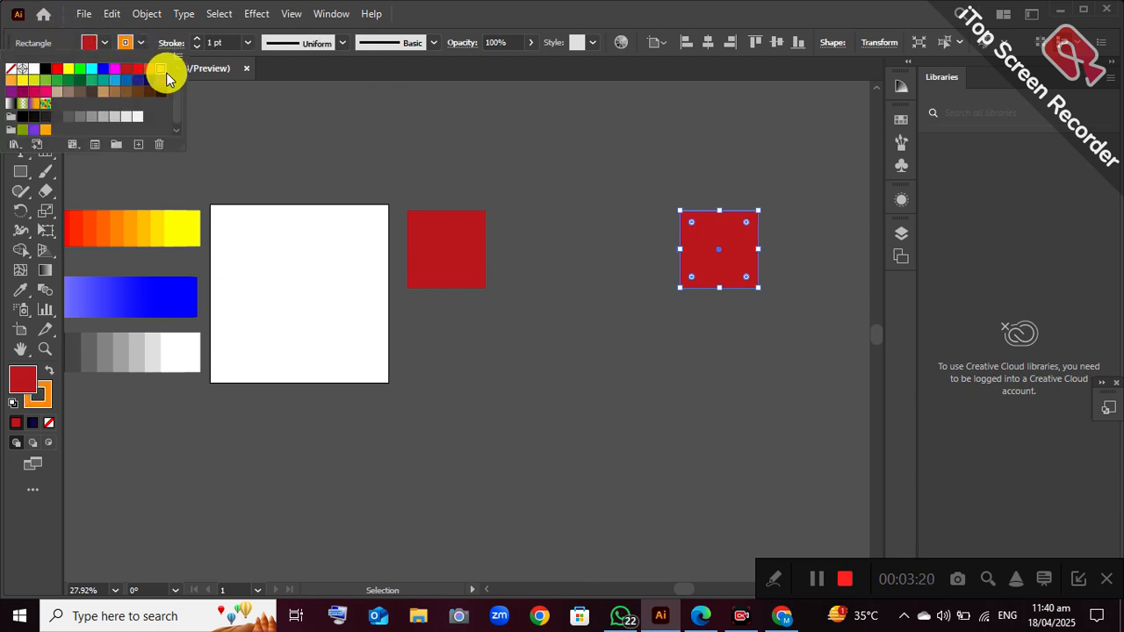
left_click(98, 43)
left_click(155, 79)
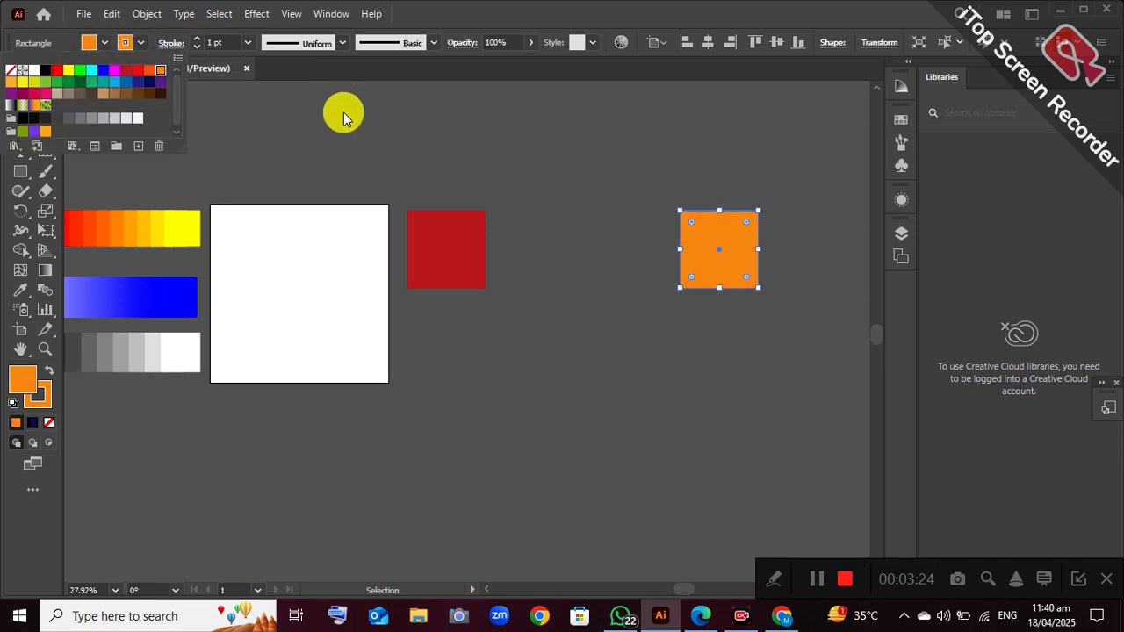
left_click(355, 113)
left_click(358, 114)
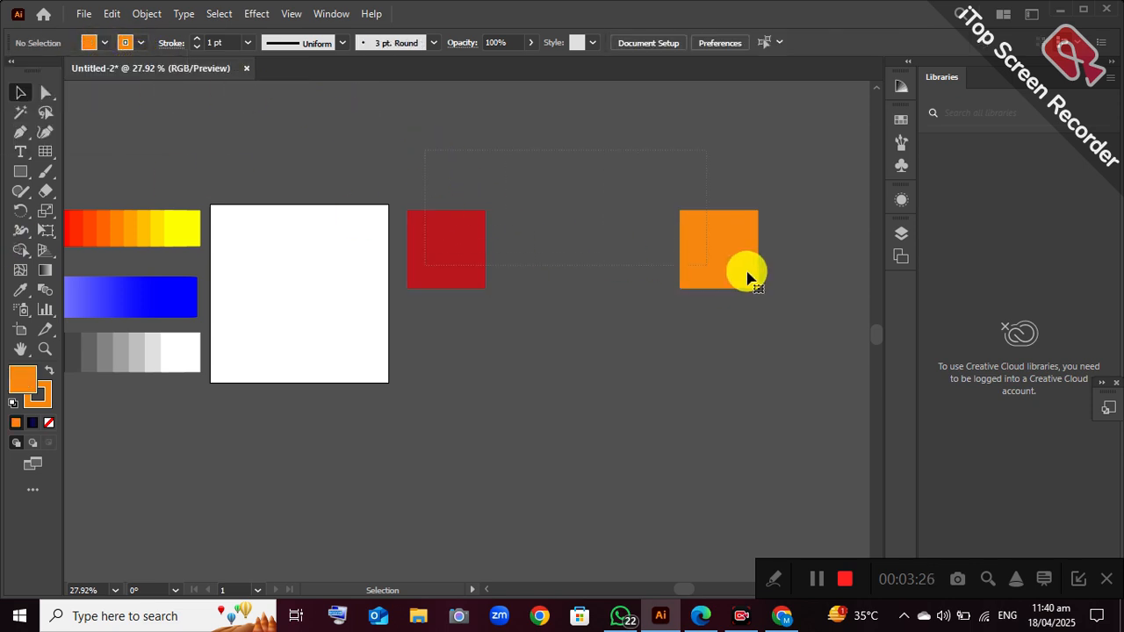
Step: Select the dark red and orange squares and make a blend between them
left_click_drag(746, 278, 748, 279)
left_click(145, 15)
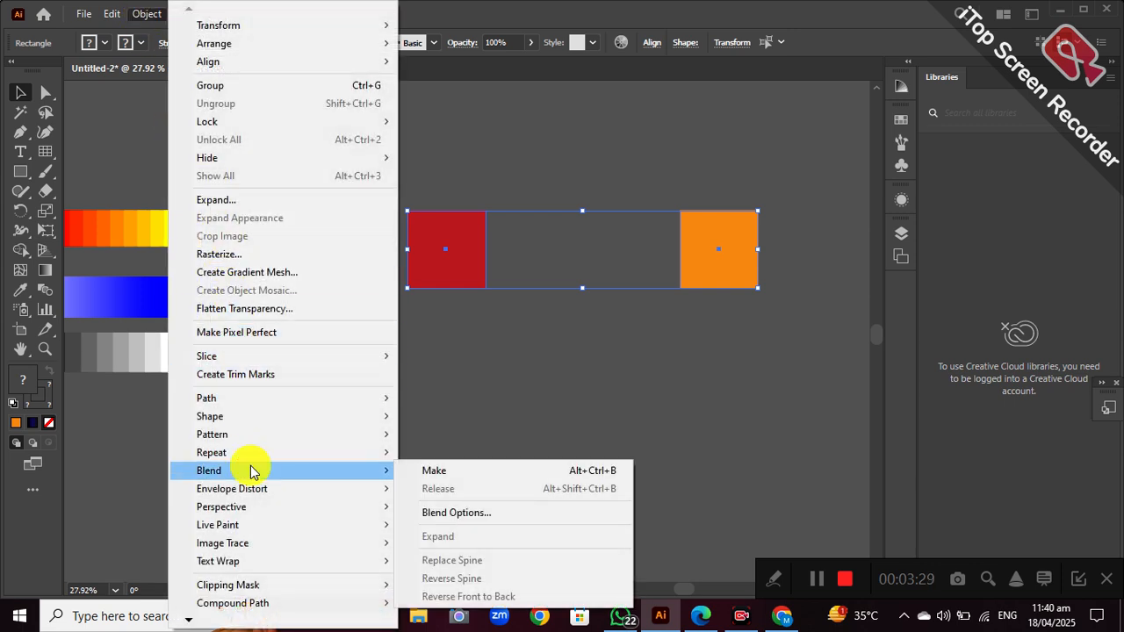
left_click(433, 471)
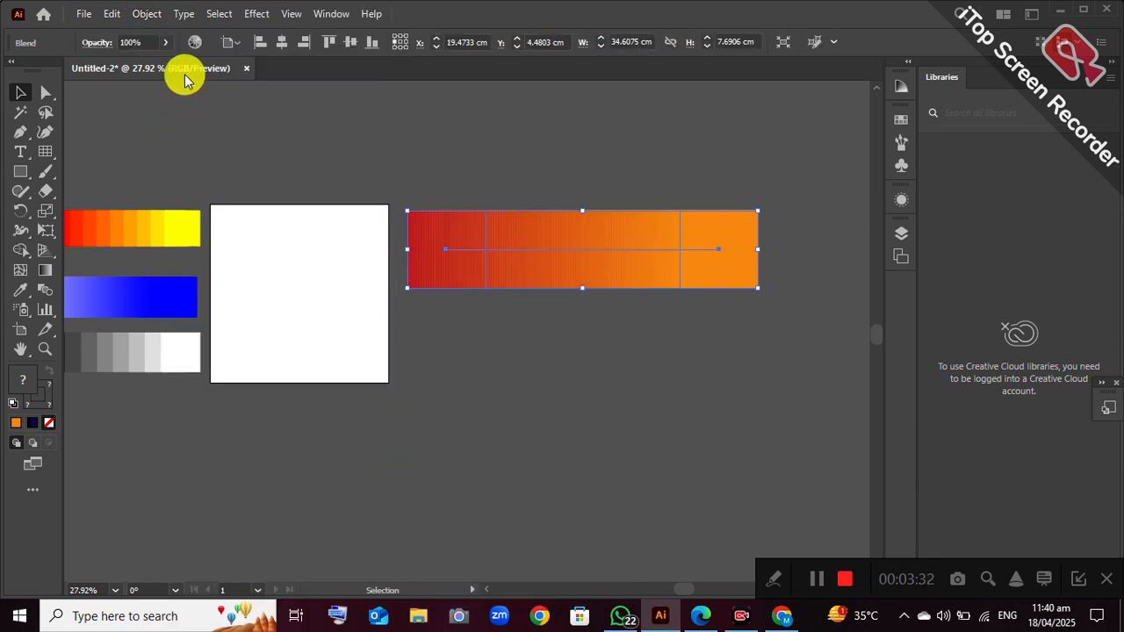
Step: Set the dark red-to-orange blend's spacing to Specified Steps with 8 steps
left_click(147, 20)
mouse_move(291, 471)
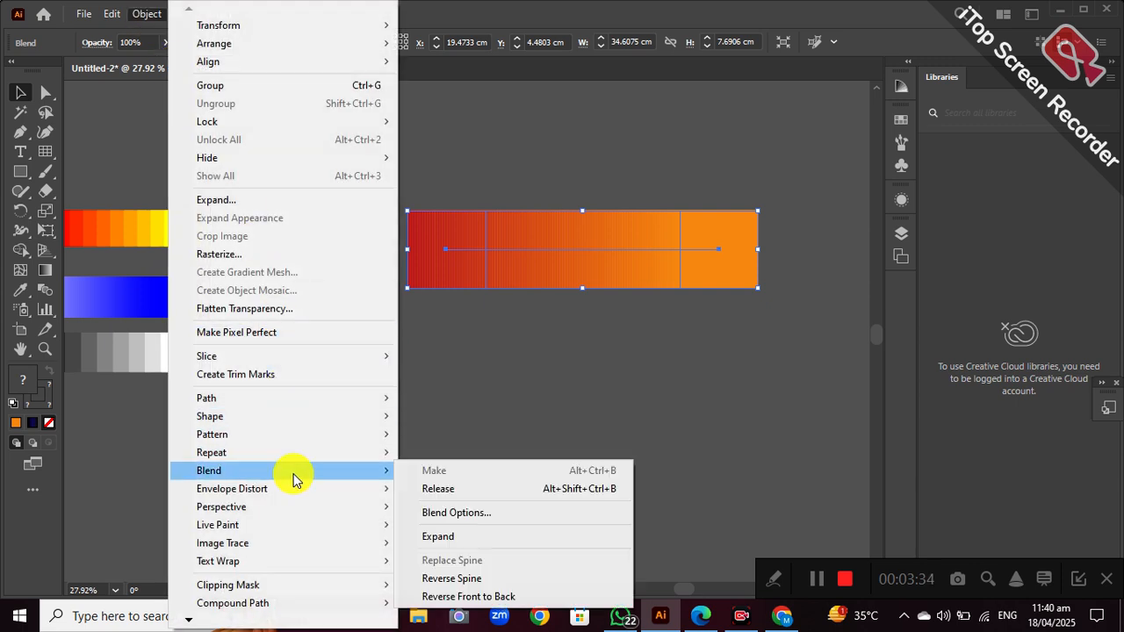
left_click(420, 511)
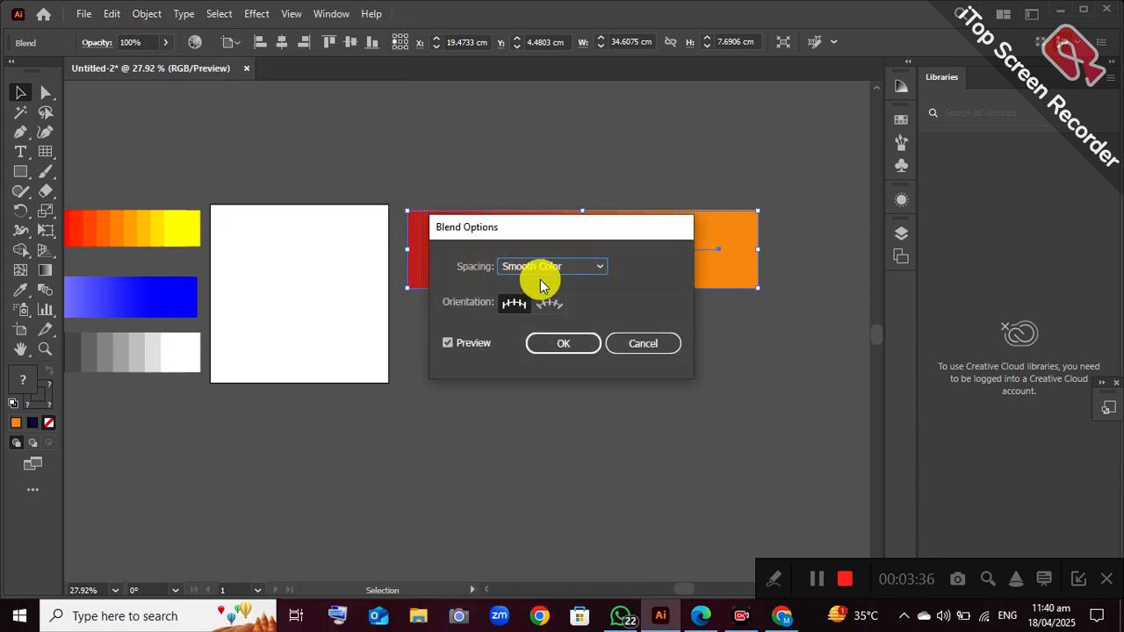
left_click(559, 267)
left_click(575, 301)
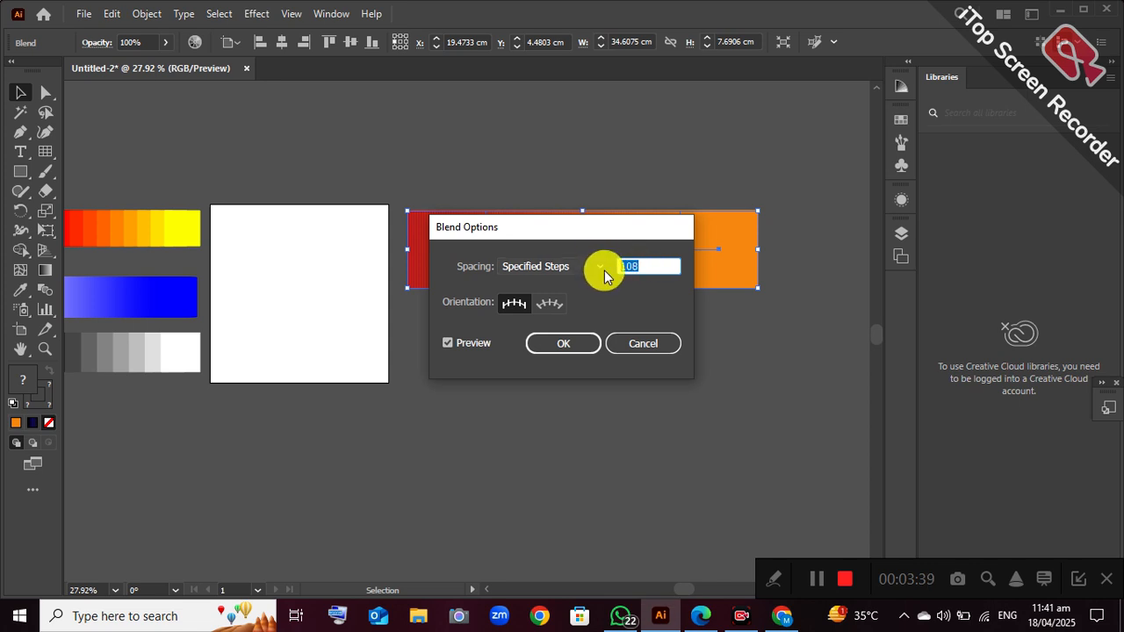
type("8")
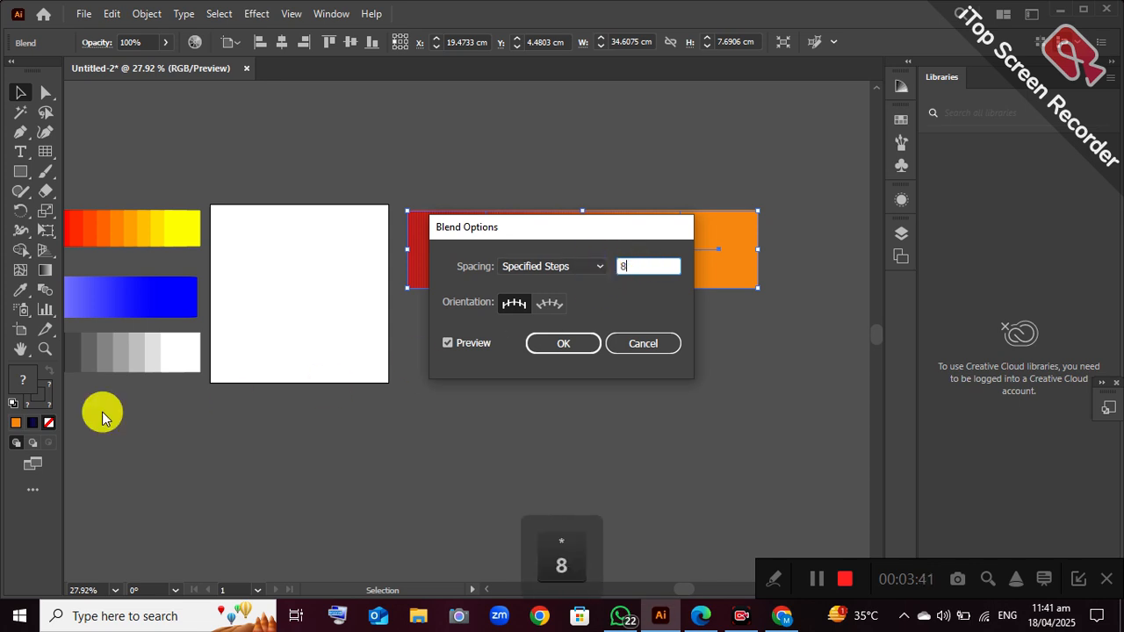
left_click(581, 353)
Step: Expand the dark red-to-orange blend and ungroup it into separate squares
left_click(161, 15)
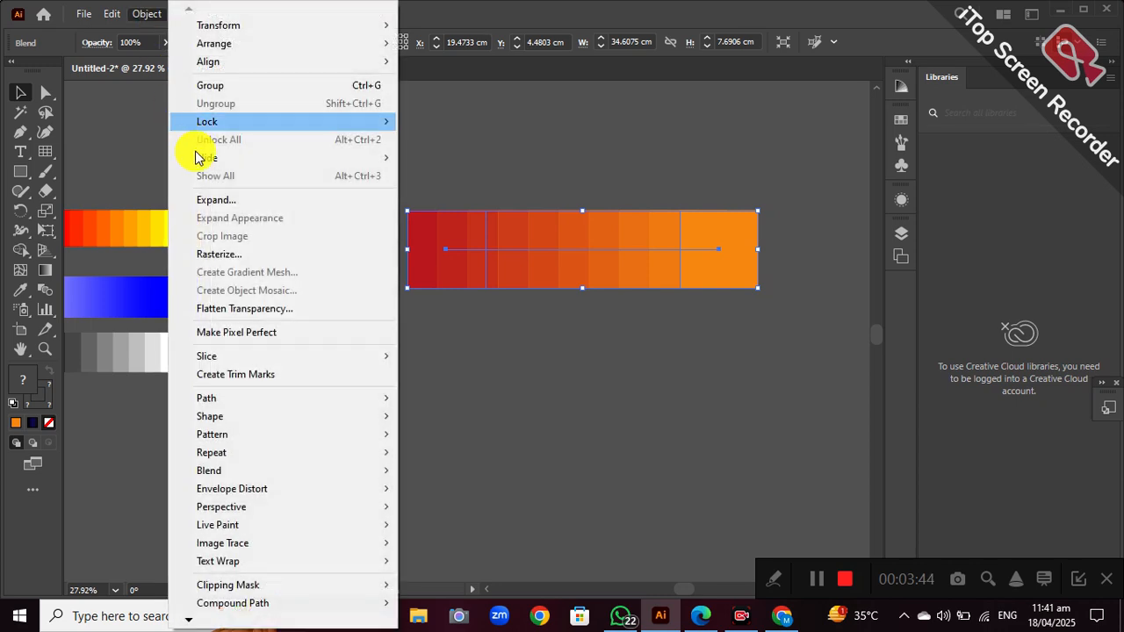
left_click(217, 201)
left_click(523, 400)
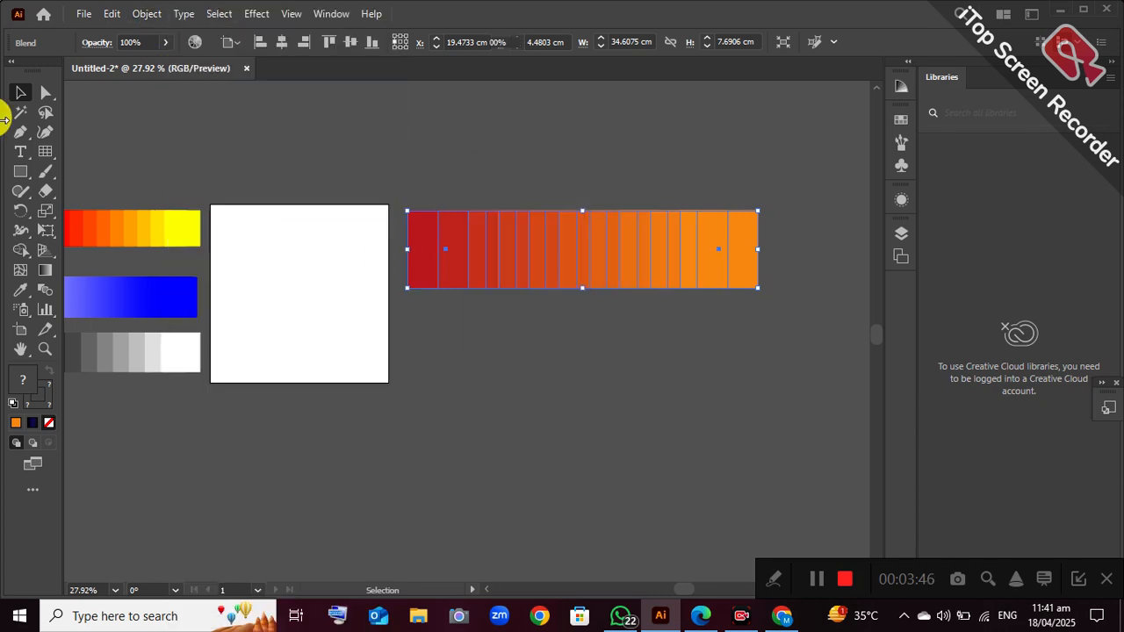
right_click(524, 249)
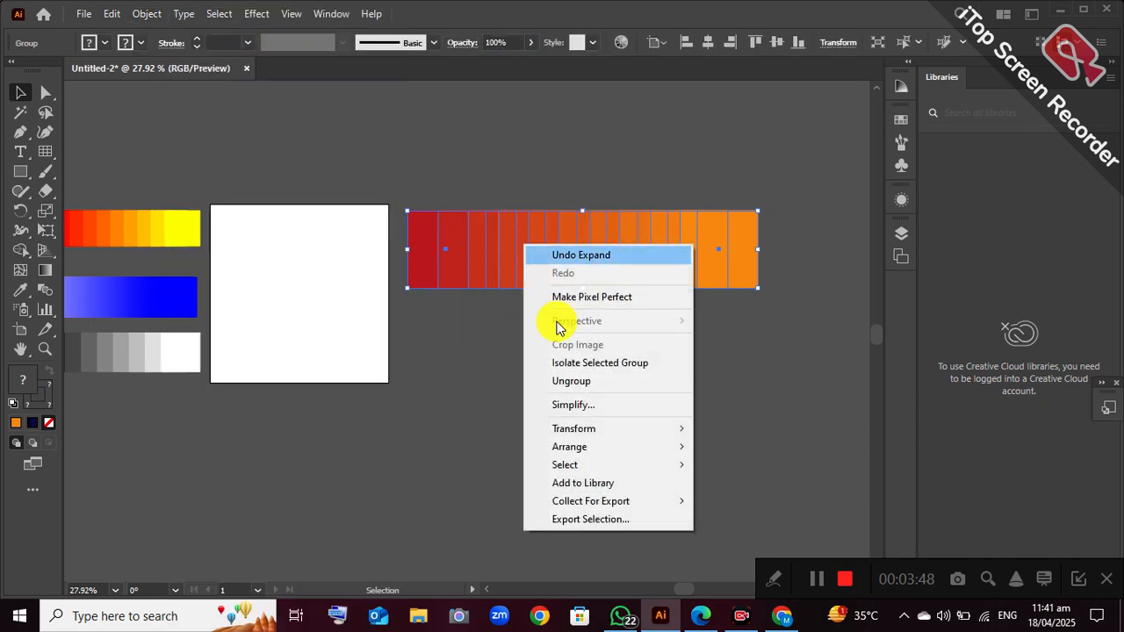
left_click(580, 381)
left_click(581, 365)
Step: Pull the individual squares of the dark red-to-orange strip apart across the canvas
left_click_drag(413, 268, 427, 440)
left_click_drag(445, 281, 534, 454)
left_click_drag(487, 282, 687, 423)
left_click_drag(497, 273, 447, 293)
left_click_drag(532, 264, 467, 242)
left_click_drag(602, 252, 574, 190)
left_click_drag(688, 264, 693, 296)
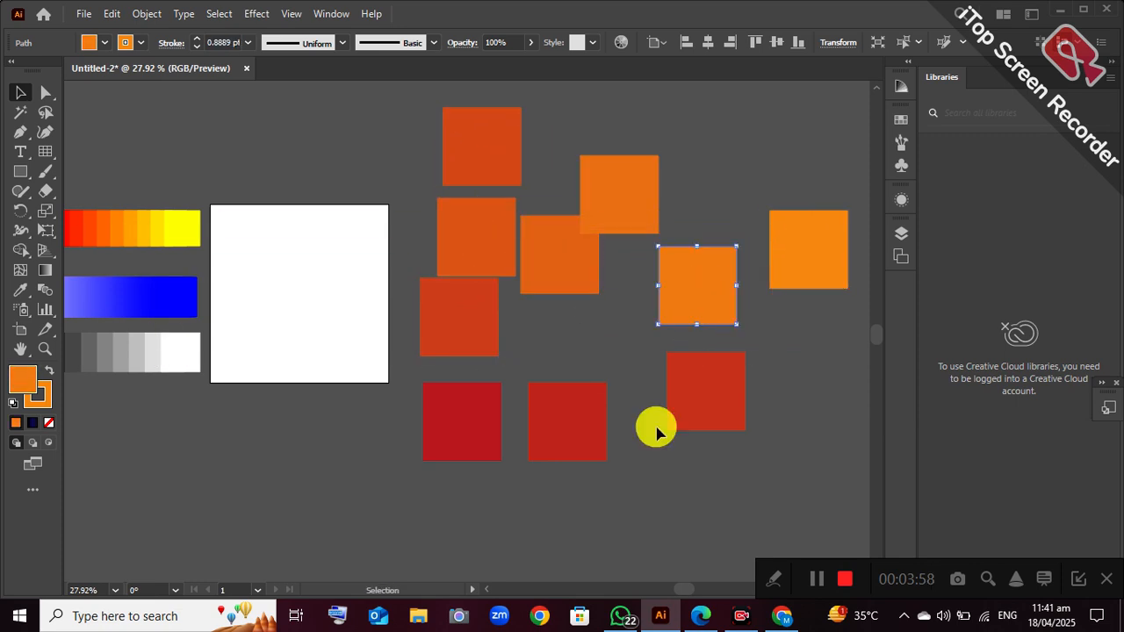
Step: Undo the moves of the scattered squares to restore the dark red-to-orange strip
key("ctrl+z")
key("ctrl+z")
key("ctrl+z")
key("ctrl+z")
key("ctrl+z")
key("ctrl+z")
key("ctrl+z")
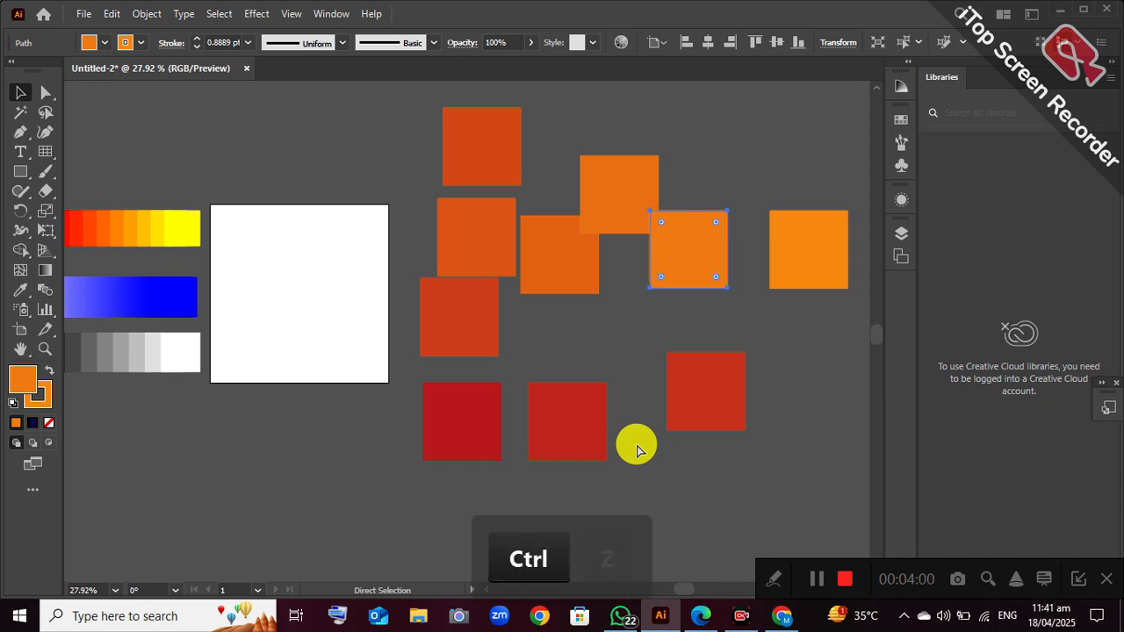
key("ctrl+z")
key("ctrl+z")
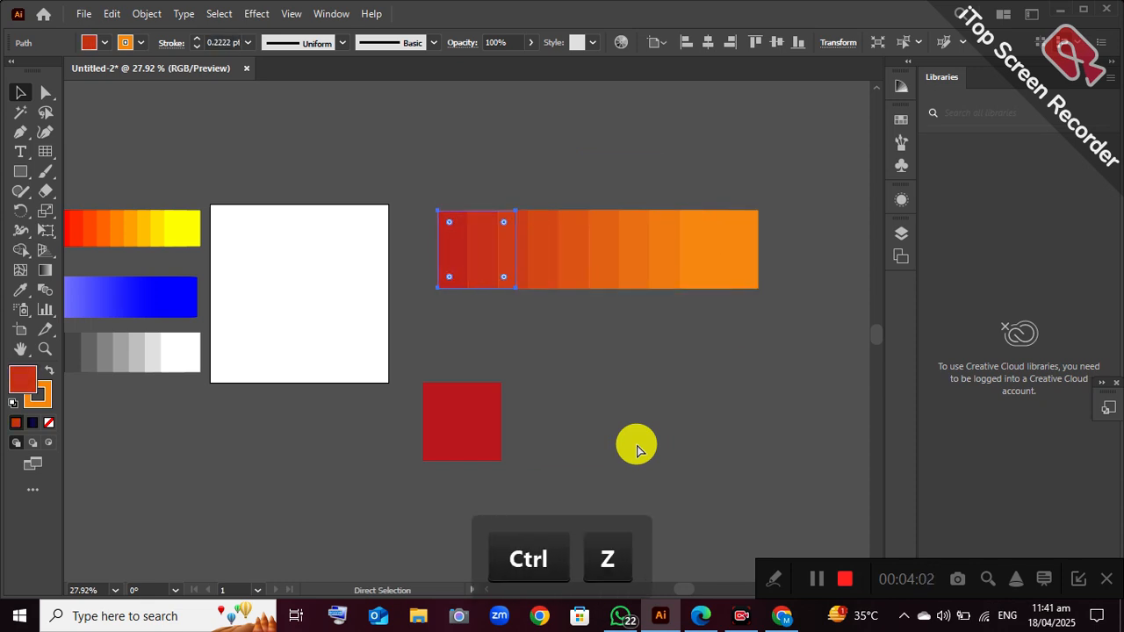
Step: Select the whole dark red-to-orange strip, scale it down proportionally, and place it beneath the grey strip beside the artboard
left_click_drag(409, 202, 773, 302)
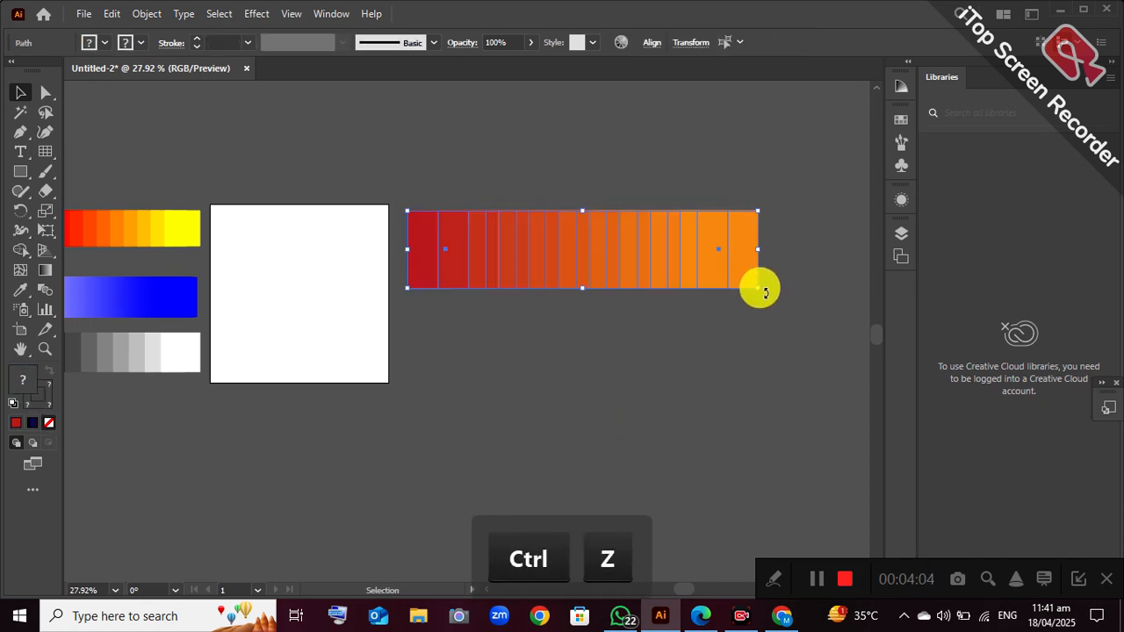
right_click(692, 283)
left_click(641, 325)
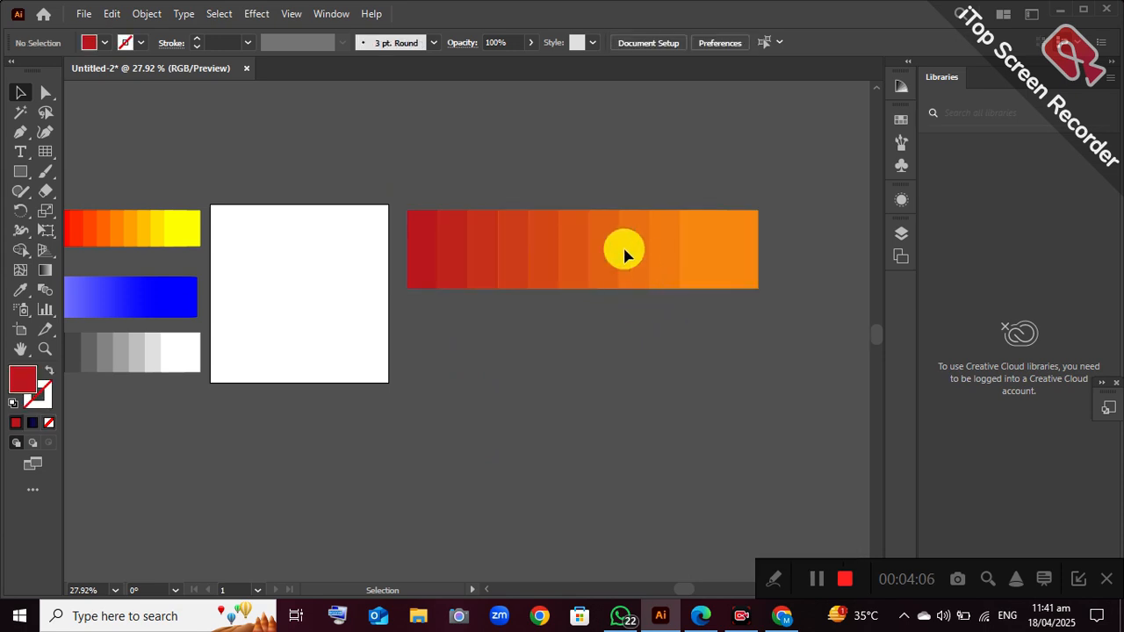
left_click_drag(400, 198, 609, 258)
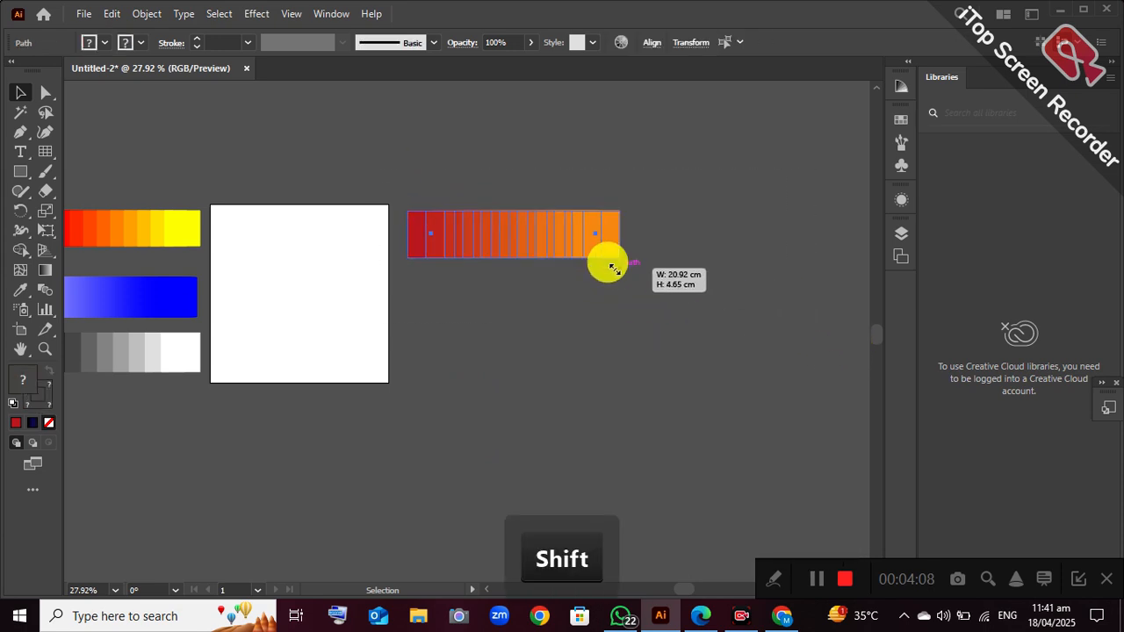
left_click_drag(540, 240, 132, 413)
left_click(394, 409)
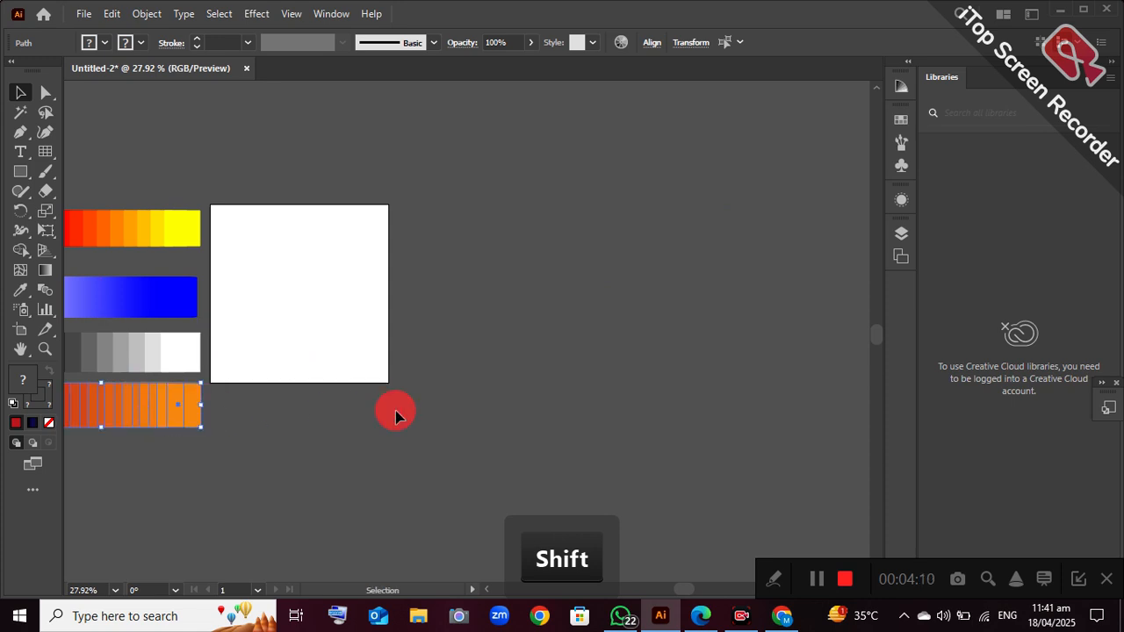
Step: Select all four colour strips and scale them down slightly together
key("h")
left_click_drag(266, 319, 553, 308)
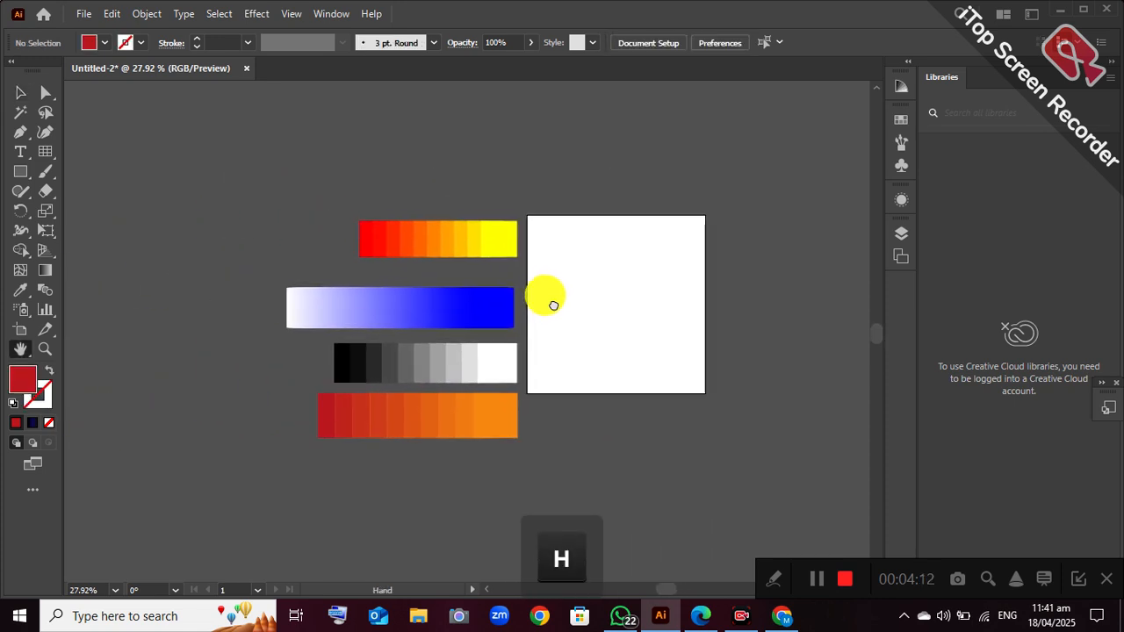
key("v")
left_click_drag(250, 140, 497, 409)
left_click_drag(436, 317, 379, 296)
left_click_drag(413, 296, 389, 281)
right_click(439, 263)
left_click(464, 271)
Step: Move the four colour strips together slightly upward and farther from the artboard's left edge
left_click_drag(296, 181, 547, 483)
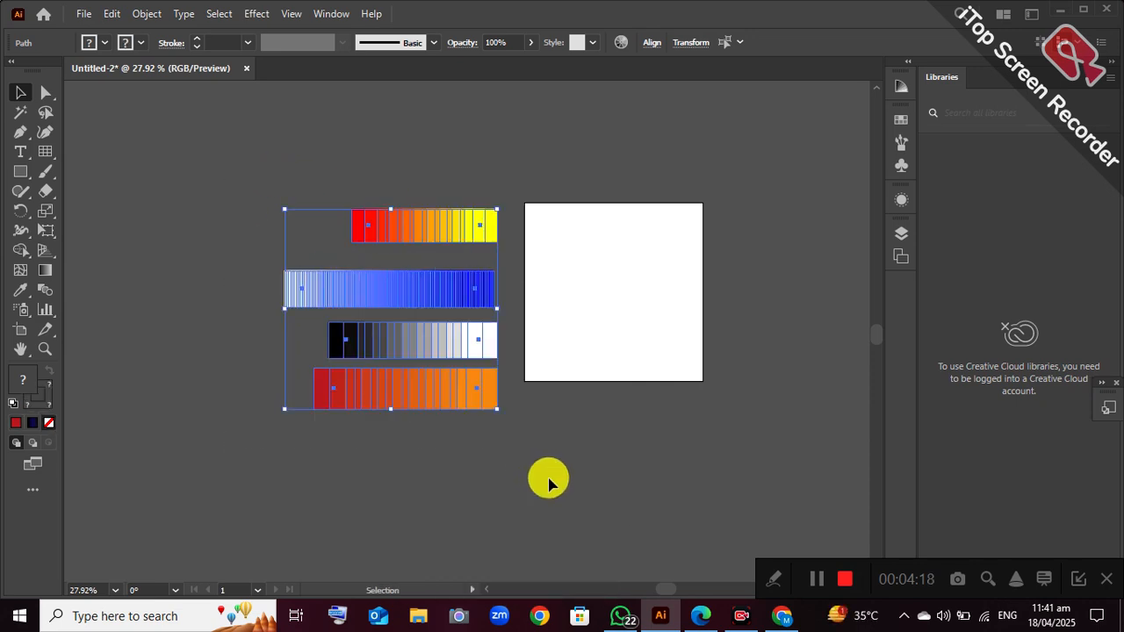
mouse_move(459, 389)
left_mouse_down()
mouse_move(389, 371)
mouse_move(452, 376)
left_mouse_up()
left_click(532, 455)
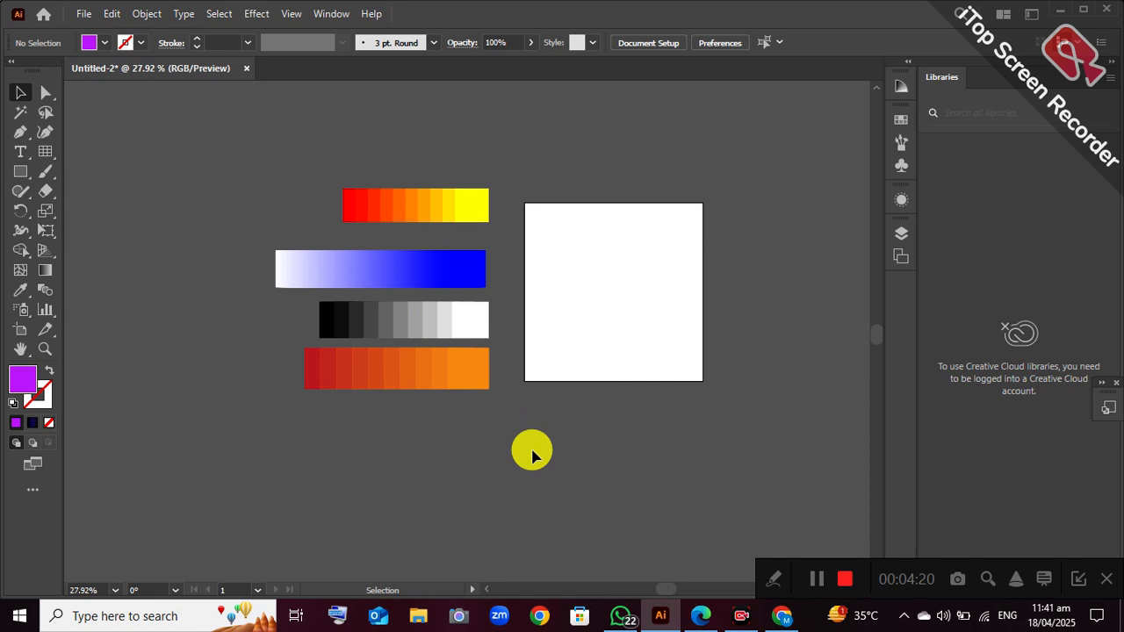
Step: Save the document as the Adobe Illustrator file Untitled-2 in the Drawing (AI) folder, accepting the default save options
key("ctrl+shift+s")
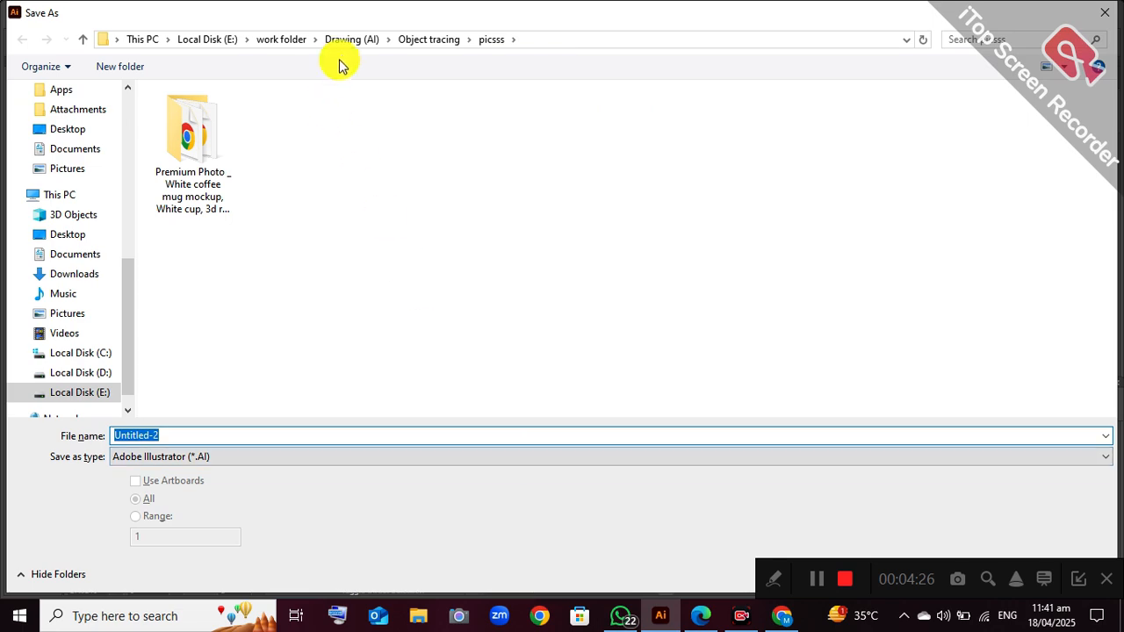
left_click(348, 41)
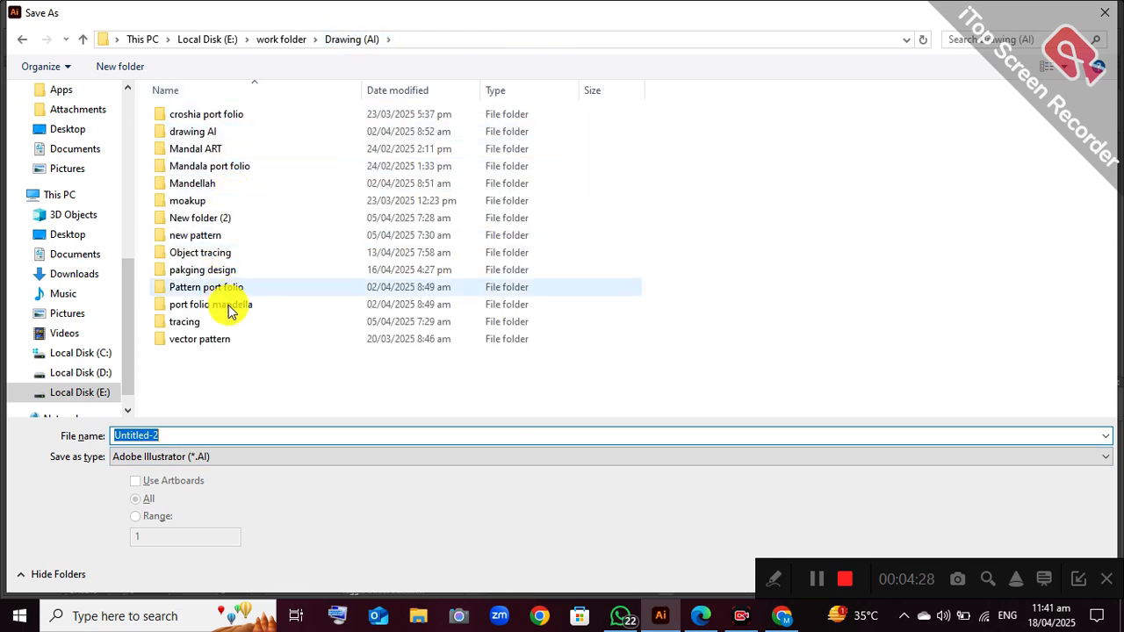
left_click(1002, 573)
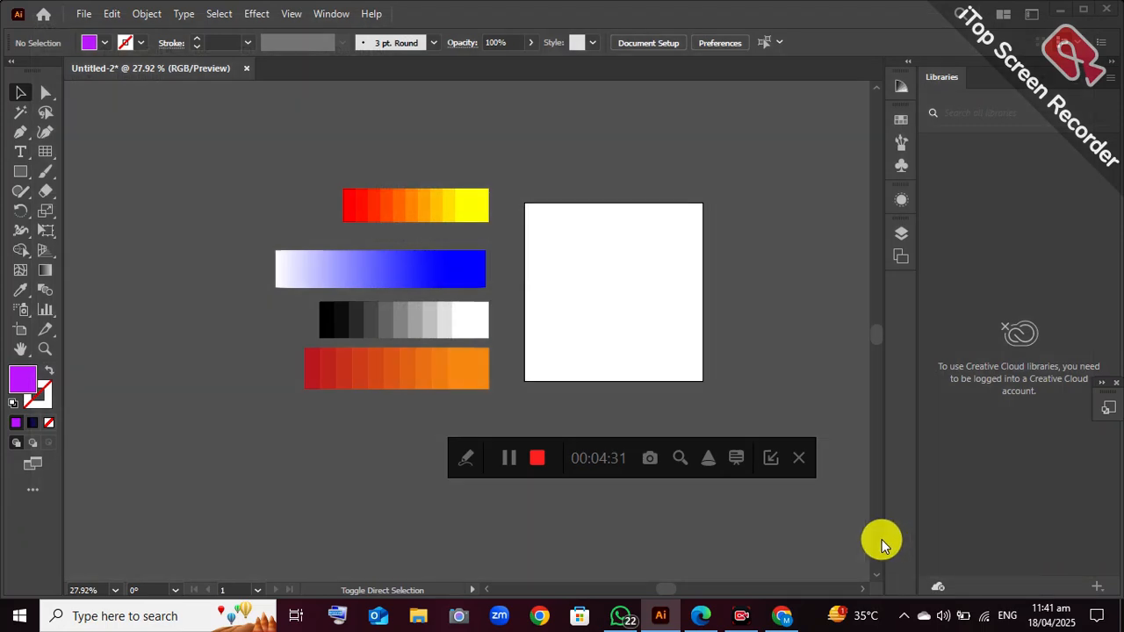
left_click(632, 535)
left_click_drag(617, 440, 898, 535)
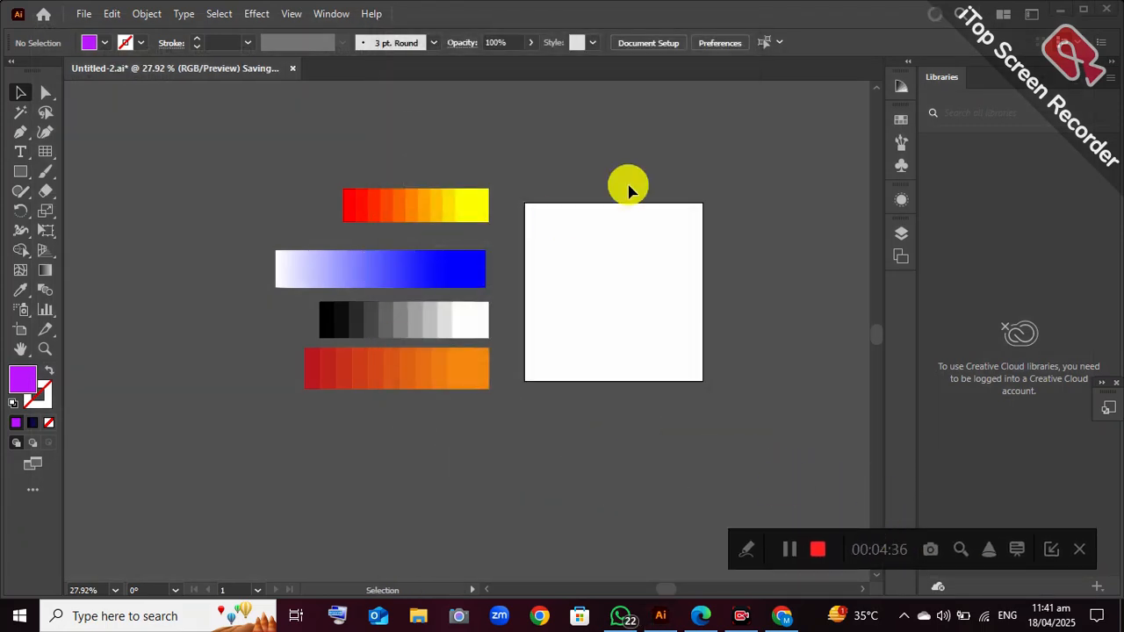